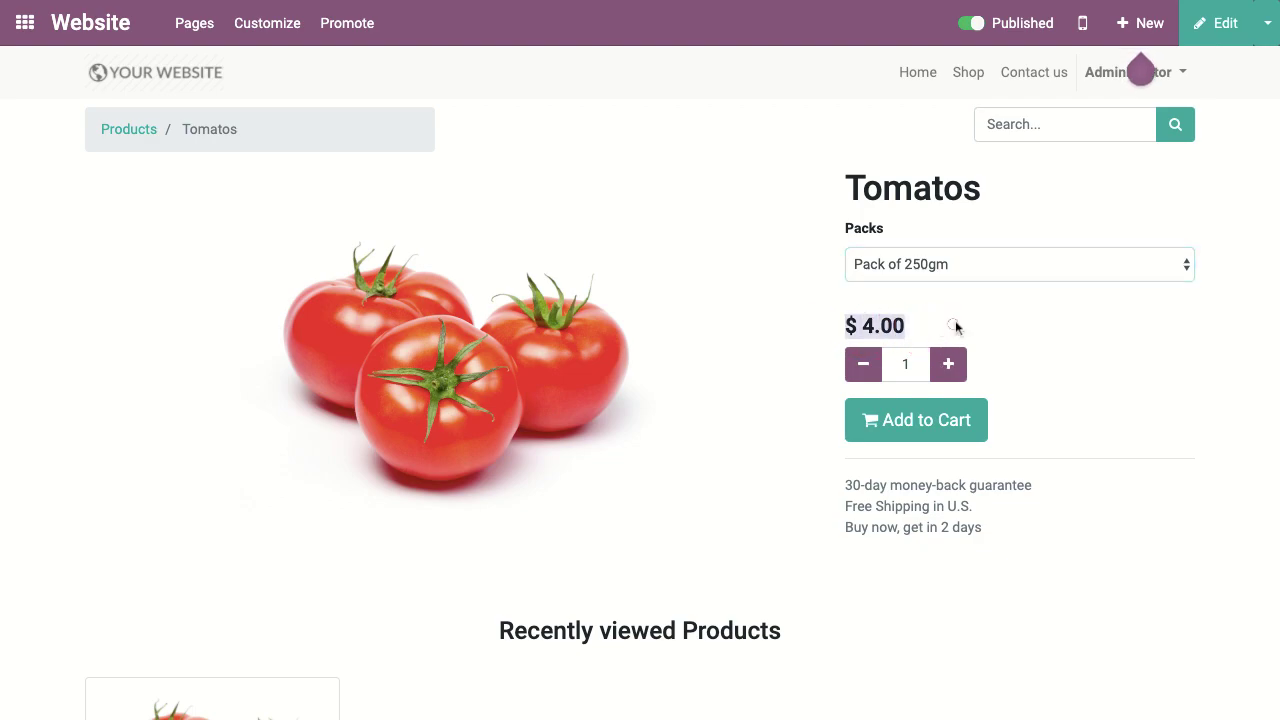
Step: Compare the 500gm and 1kg tomato packs, then add the Pack of 500gm at $7.00 to the cart
left_click(1087, 261)
left_click(1086, 284)
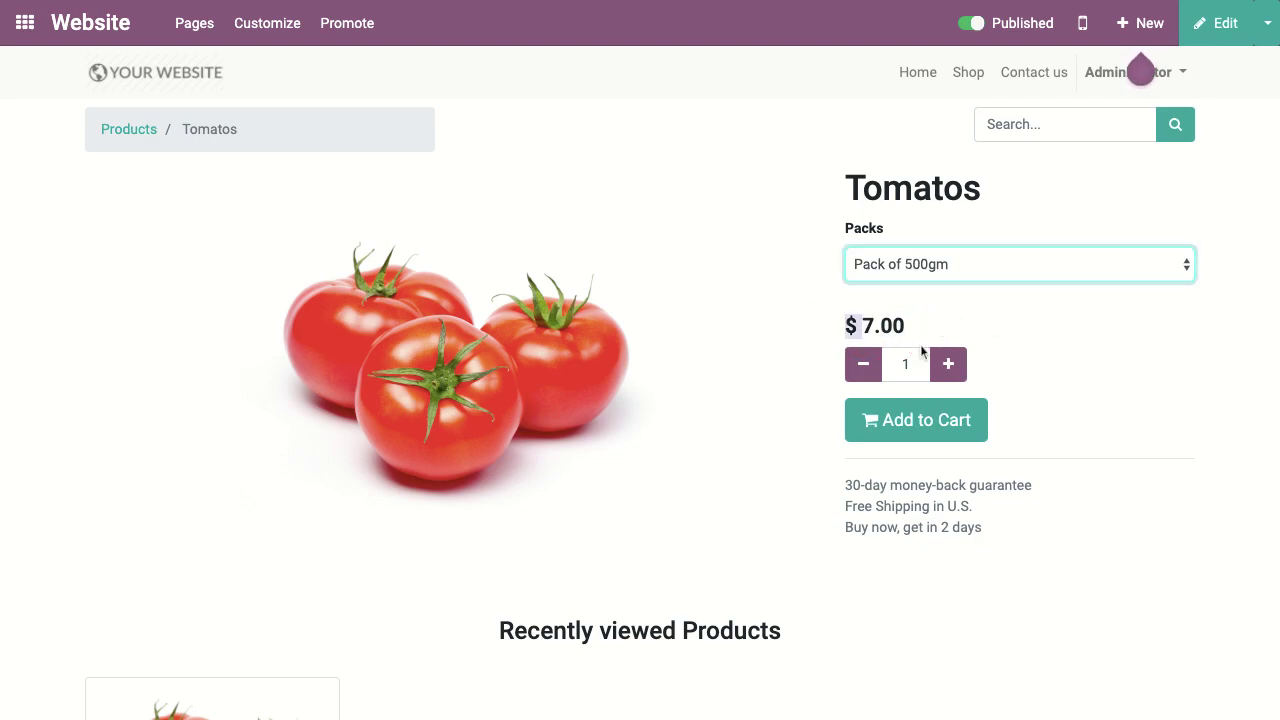
left_click(1091, 270)
left_click(1091, 284)
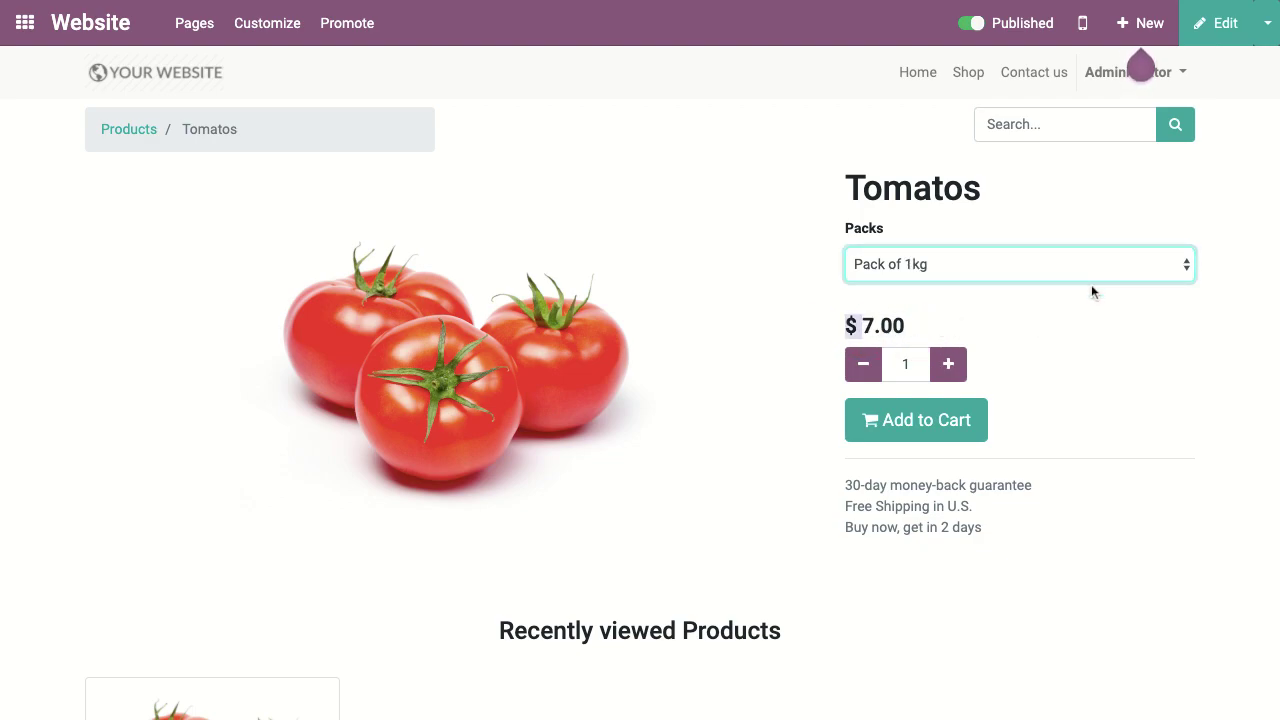
left_click(1038, 264)
left_click(1039, 247)
left_click(959, 424)
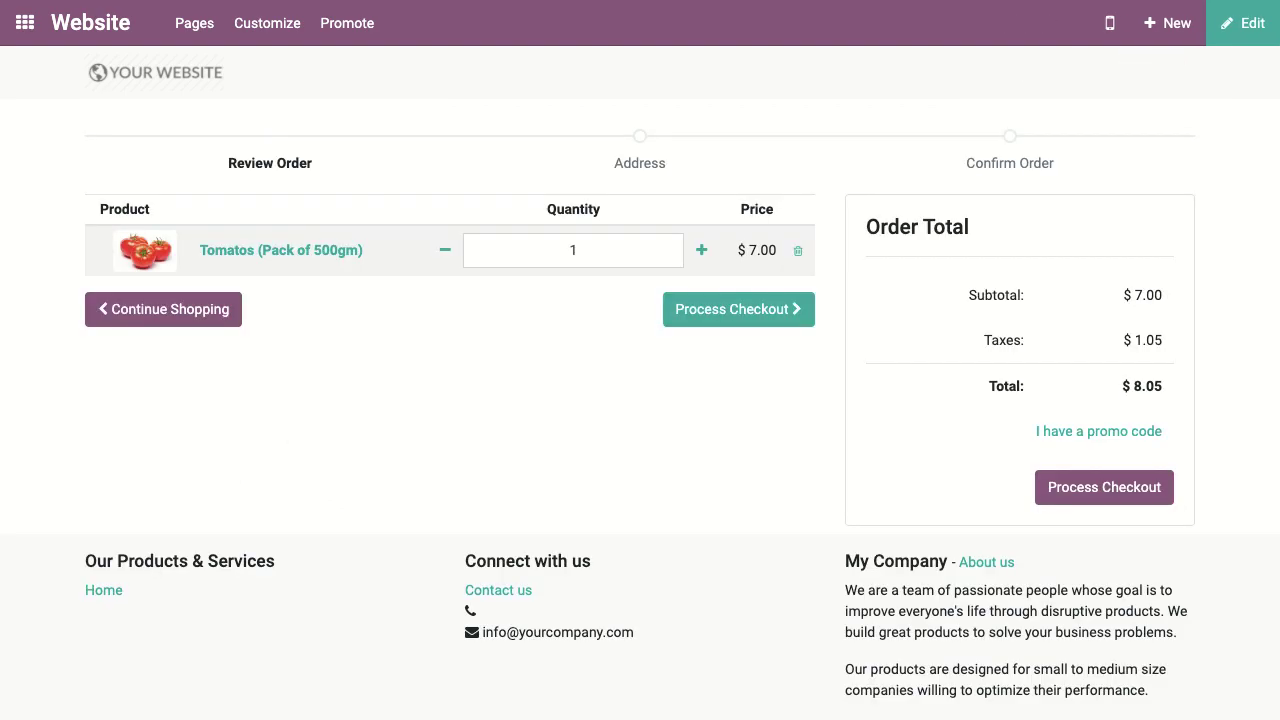
Step: Start checkout and enter the customer's phone number and both street address lines
left_click(706, 318)
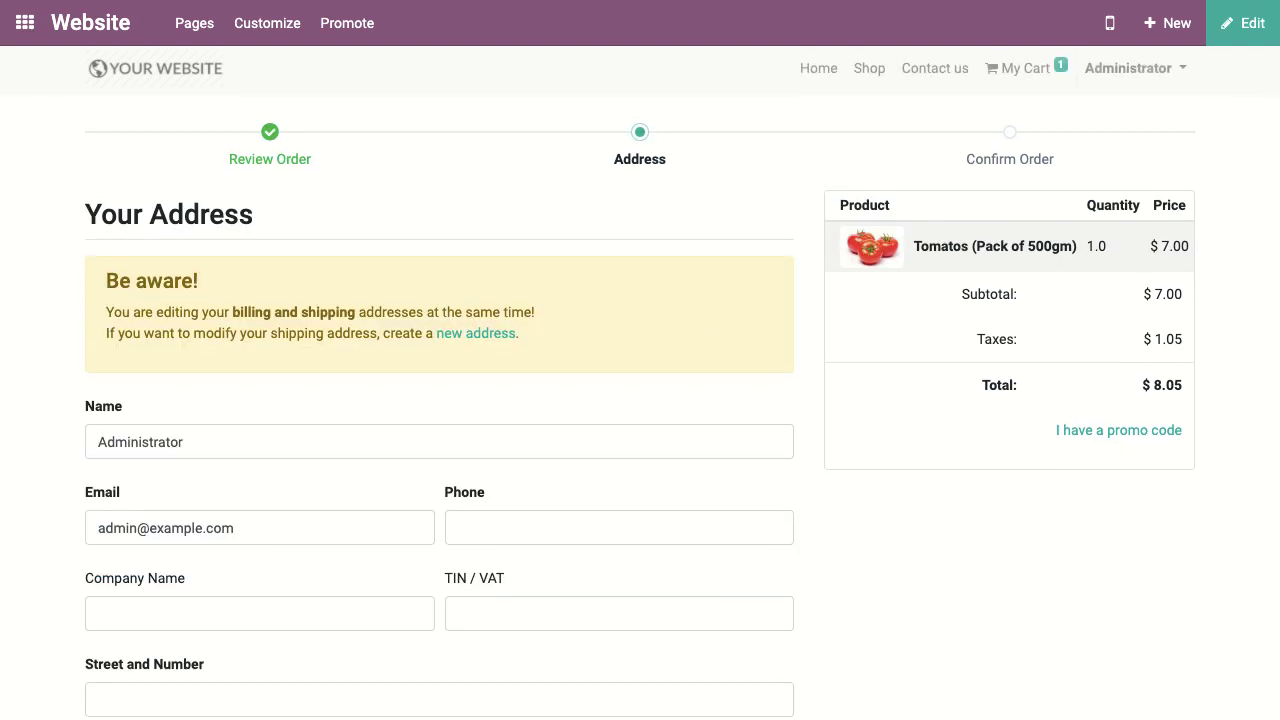
scroll(364, 505, "down", 2)
left_click(527, 353)
key("Tab")
left_click(268, 515)
left_click(209, 605)
Step: Fill in the customer's city, zip code, country and state, then submit the address
scroll(283, 560, "down", 2)
left_click(285, 508)
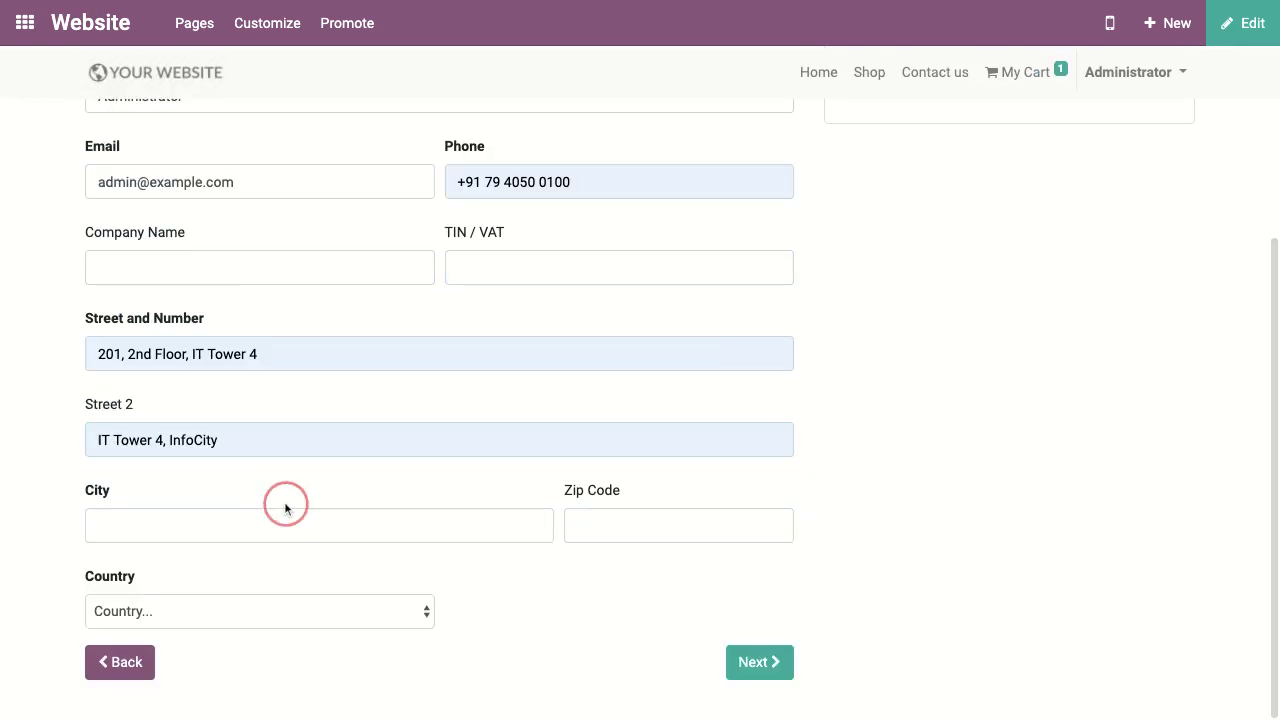
type("Kannamangala")
key("Down")
key("Return")
left_click(657, 524)
key("Down")
key("Return")
left_click(295, 611)
type("India")
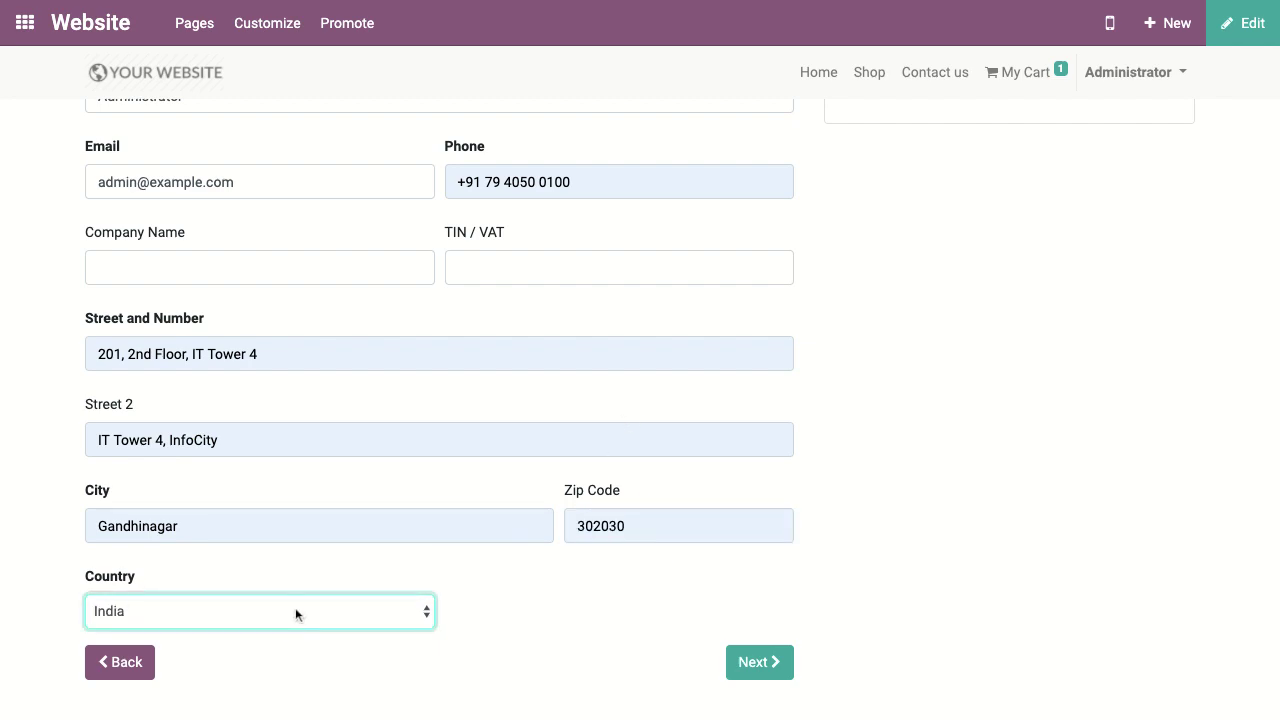
key("Tab")
type("Gujarat")
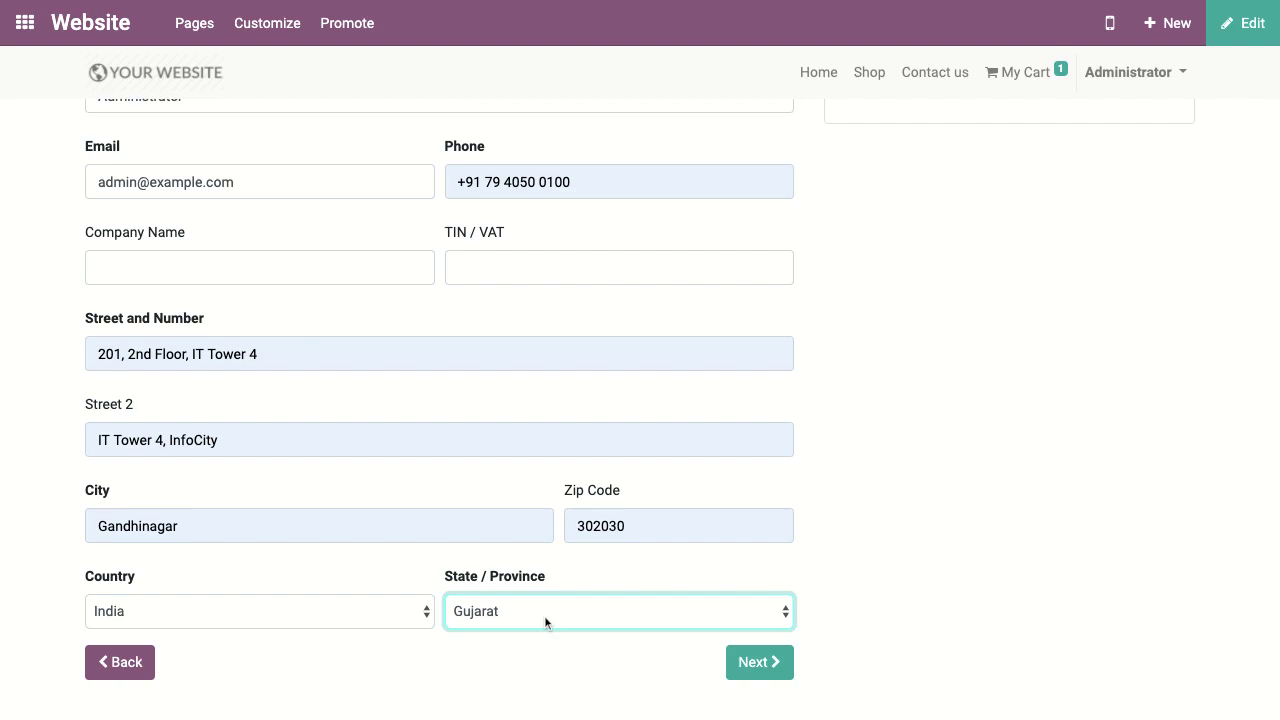
left_click(757, 662)
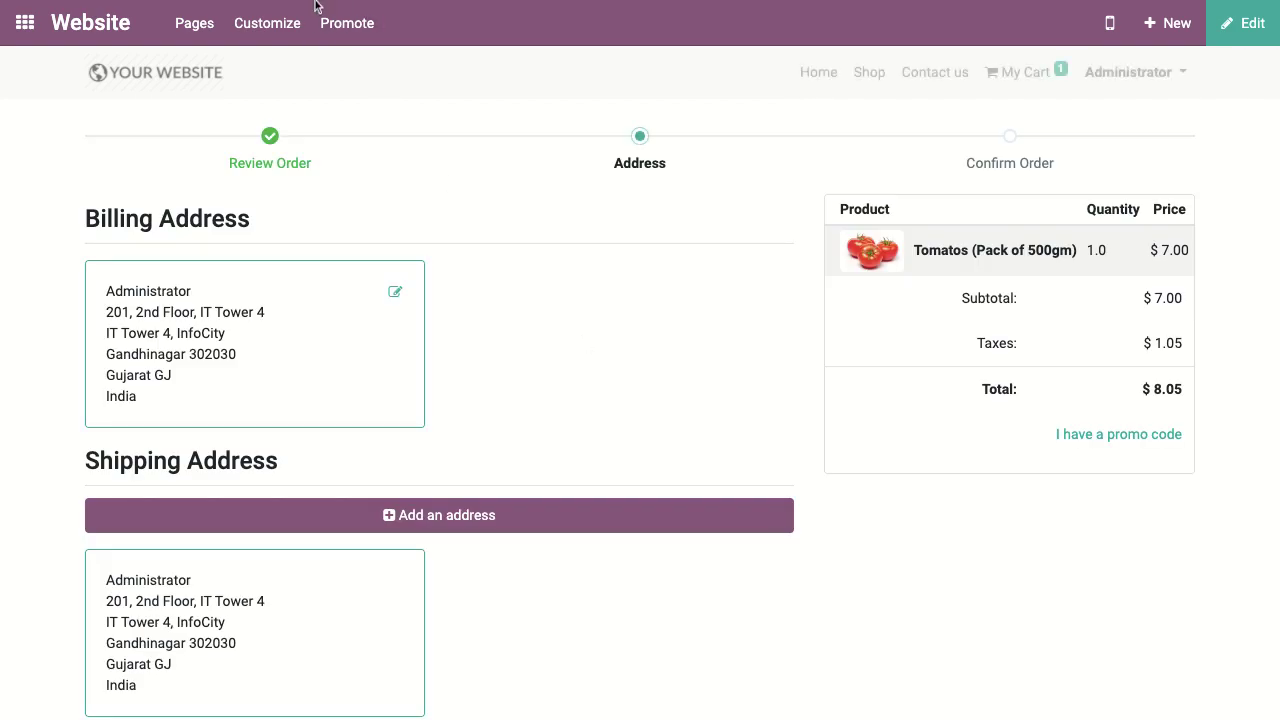
Step: Confirm the address, pay for order S00001 by Wire Transfer, and return to the apps menu
scroll(633, 678, "down", 2)
left_click(752, 663)
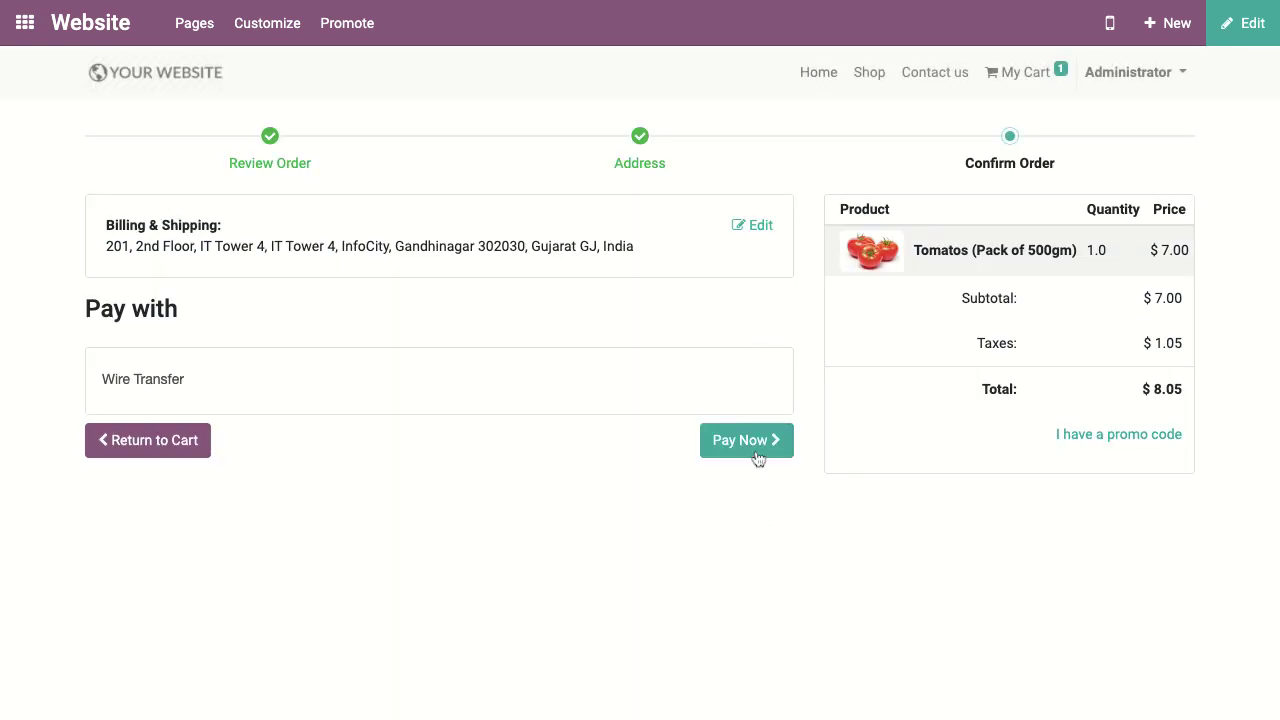
left_click(758, 459)
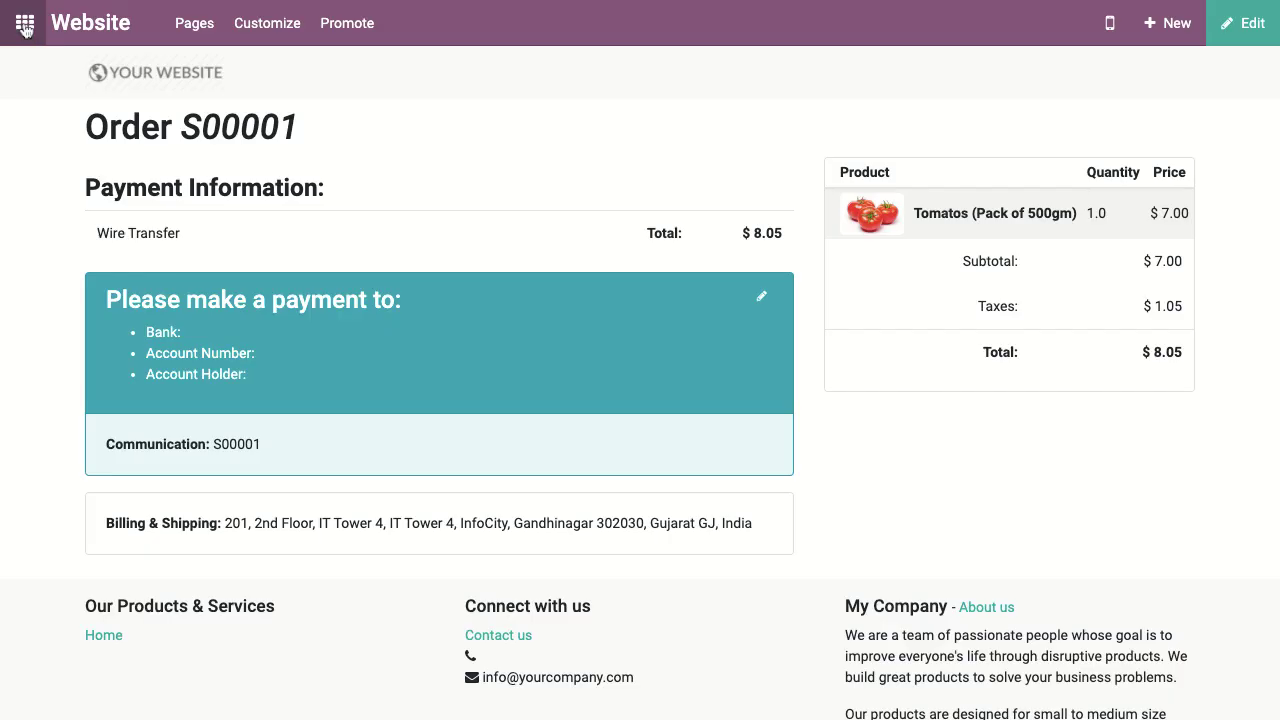
left_click_drag(366, 129, 181, 130)
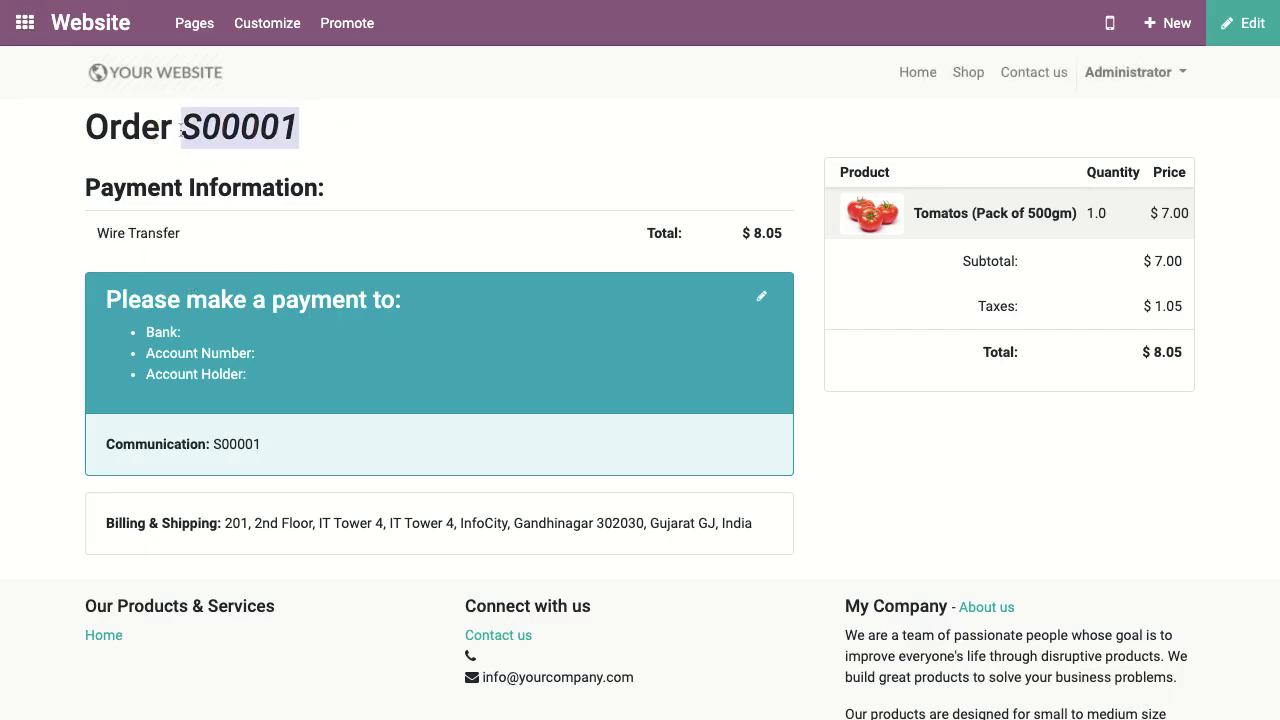
left_click(26, 30)
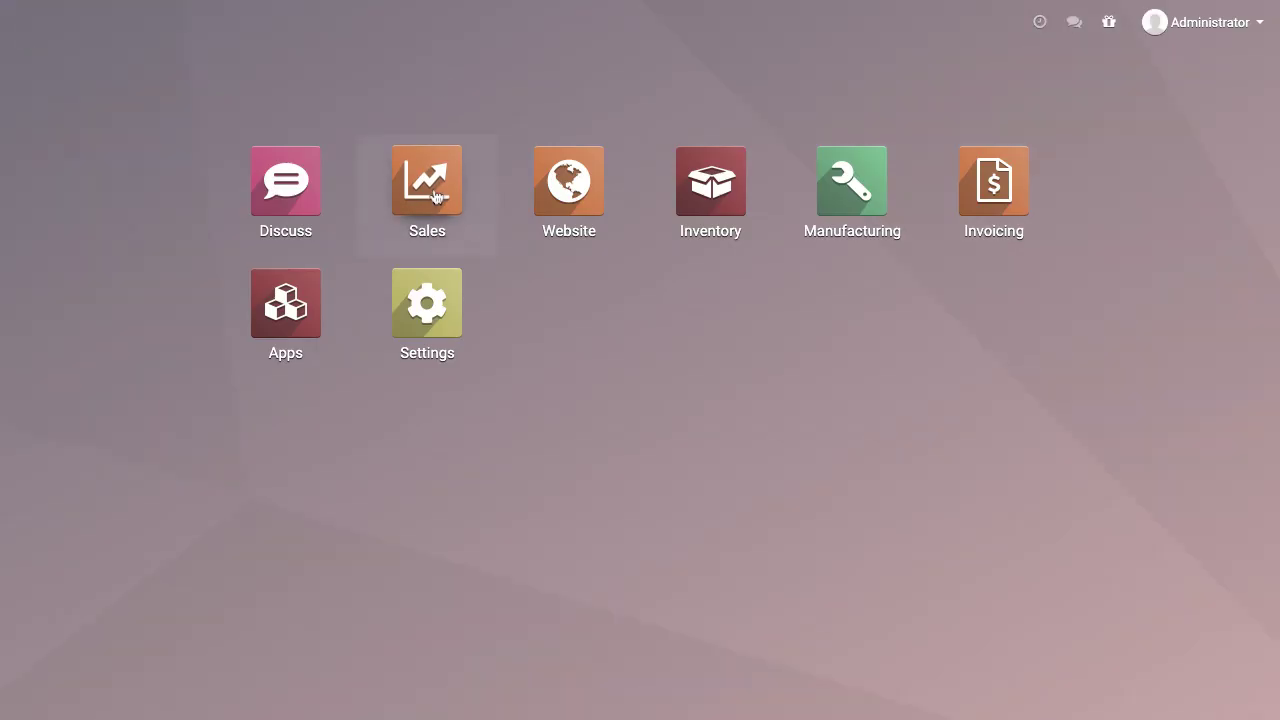
Step: Open quotation S00001 from the unfiltered Sales quotations list to see its $8.05 Tomatos line
left_click(435, 196)
left_click(296, 34)
left_click(338, 28)
left_click(343, 68)
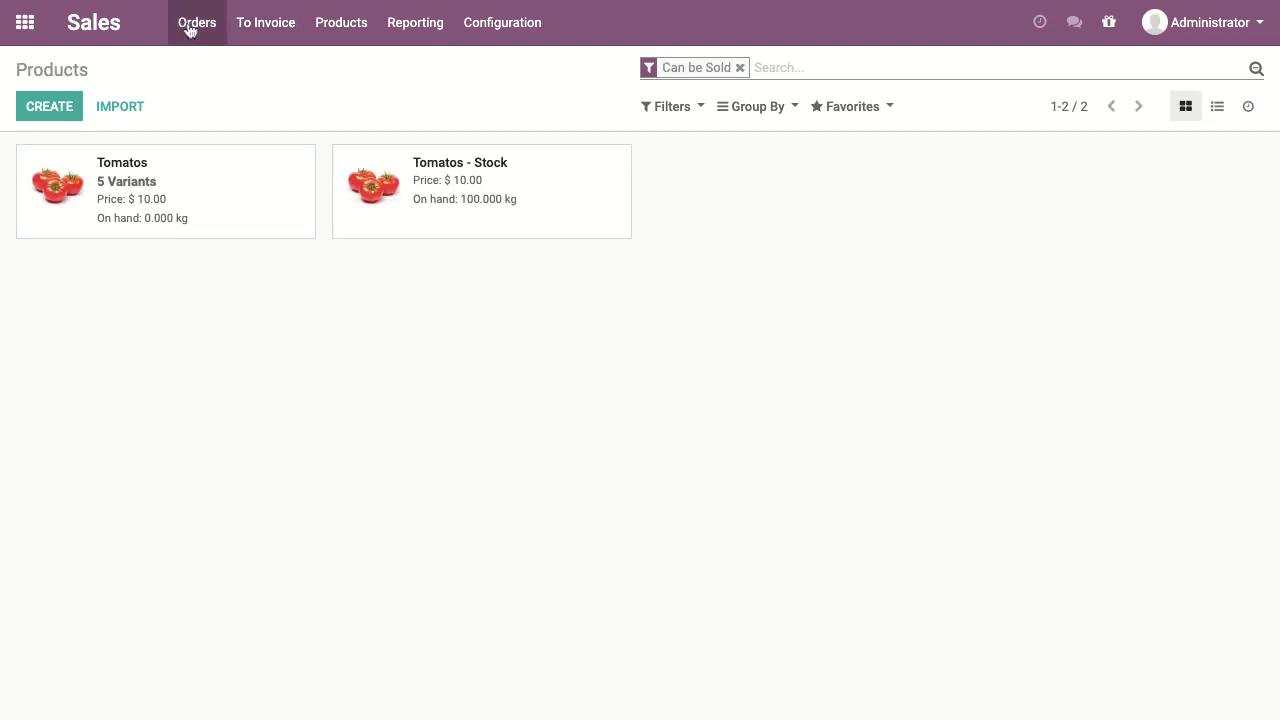
left_click(194, 22)
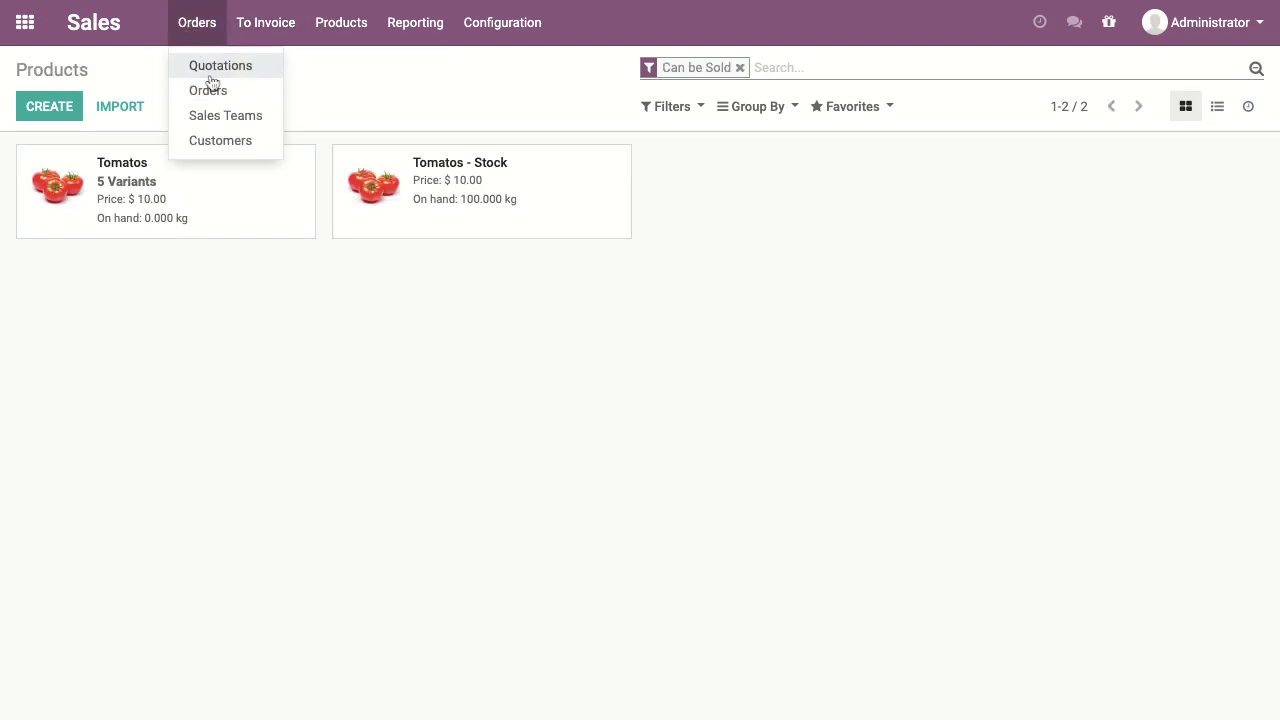
left_click(210, 66)
left_click(755, 67)
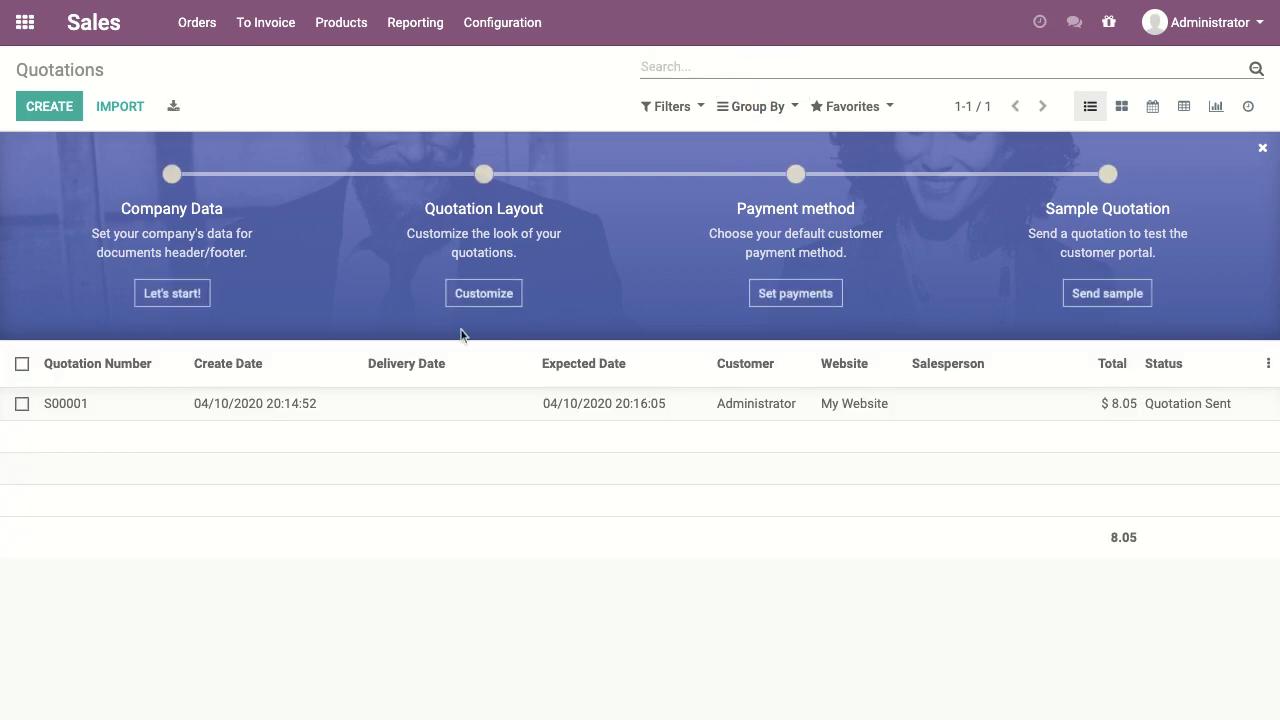
left_click(840, 402)
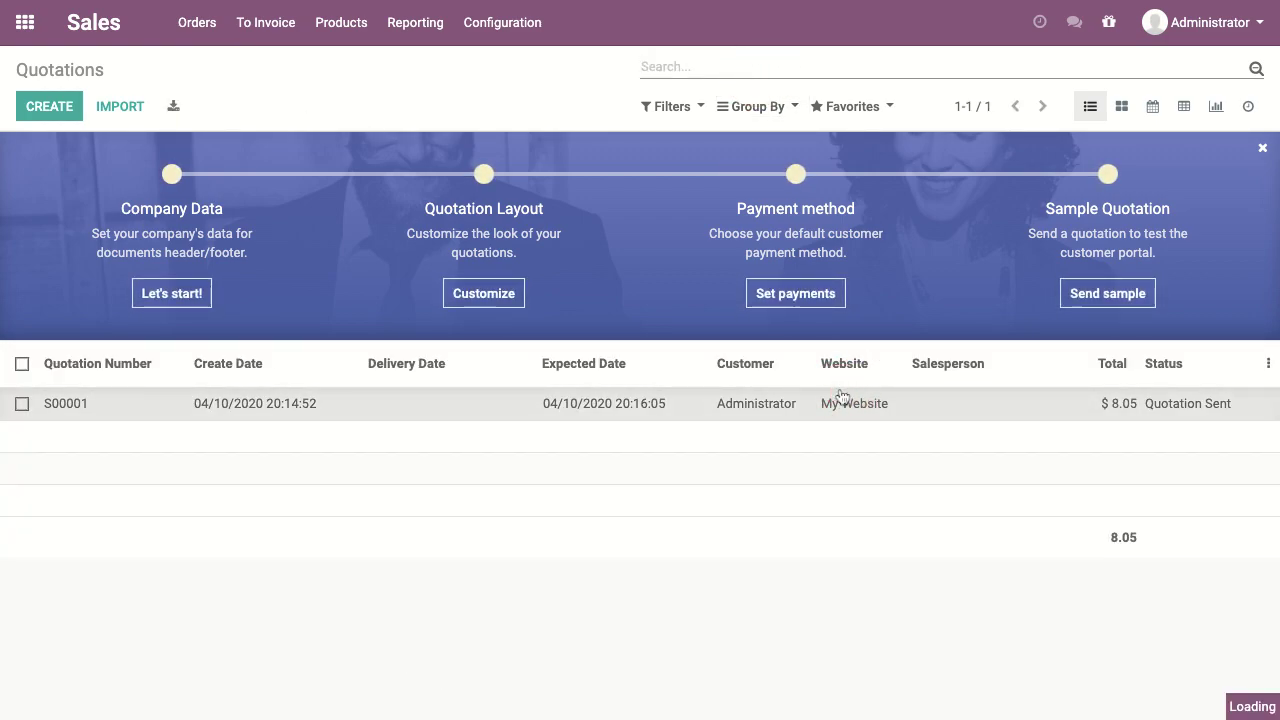
scroll(470, 505, "down", 3)
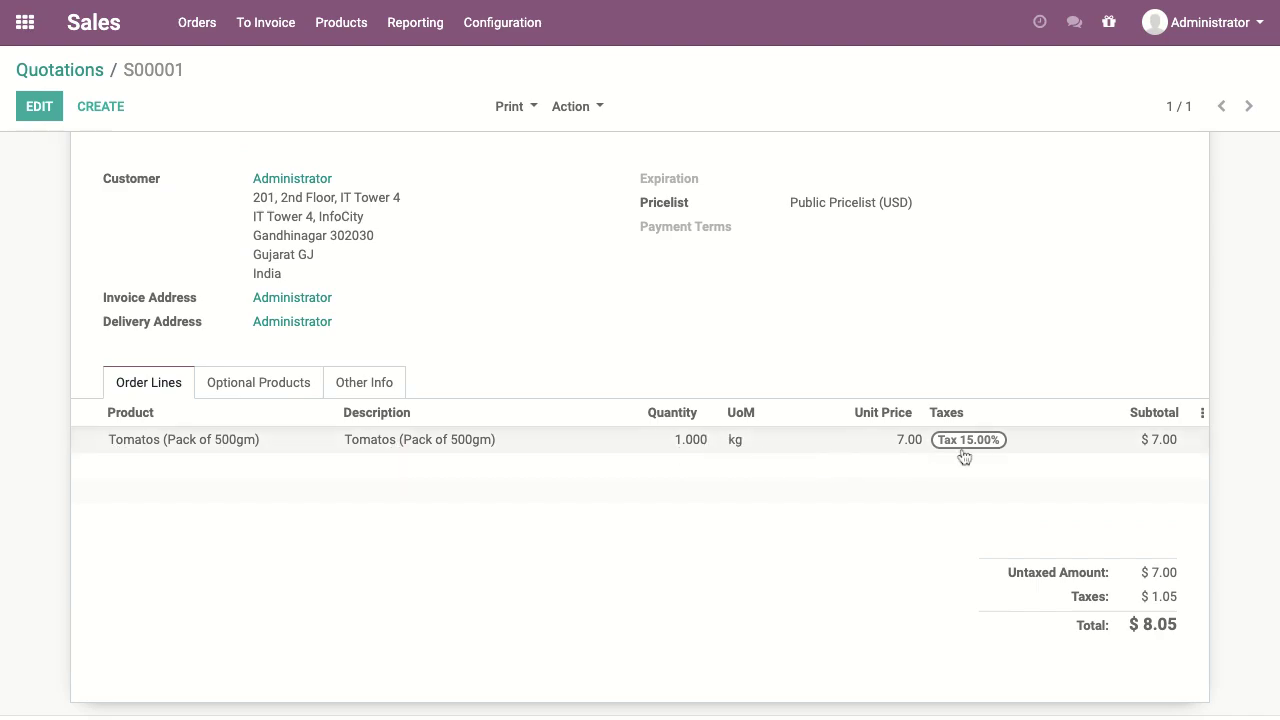
scroll(965, 457, "up", 3)
Step: Confirm S00001 as a sales order and inspect delivery WH/OUT/00001 reserving 0.500 kg of Tomatos - Stock
left_click(40, 152)
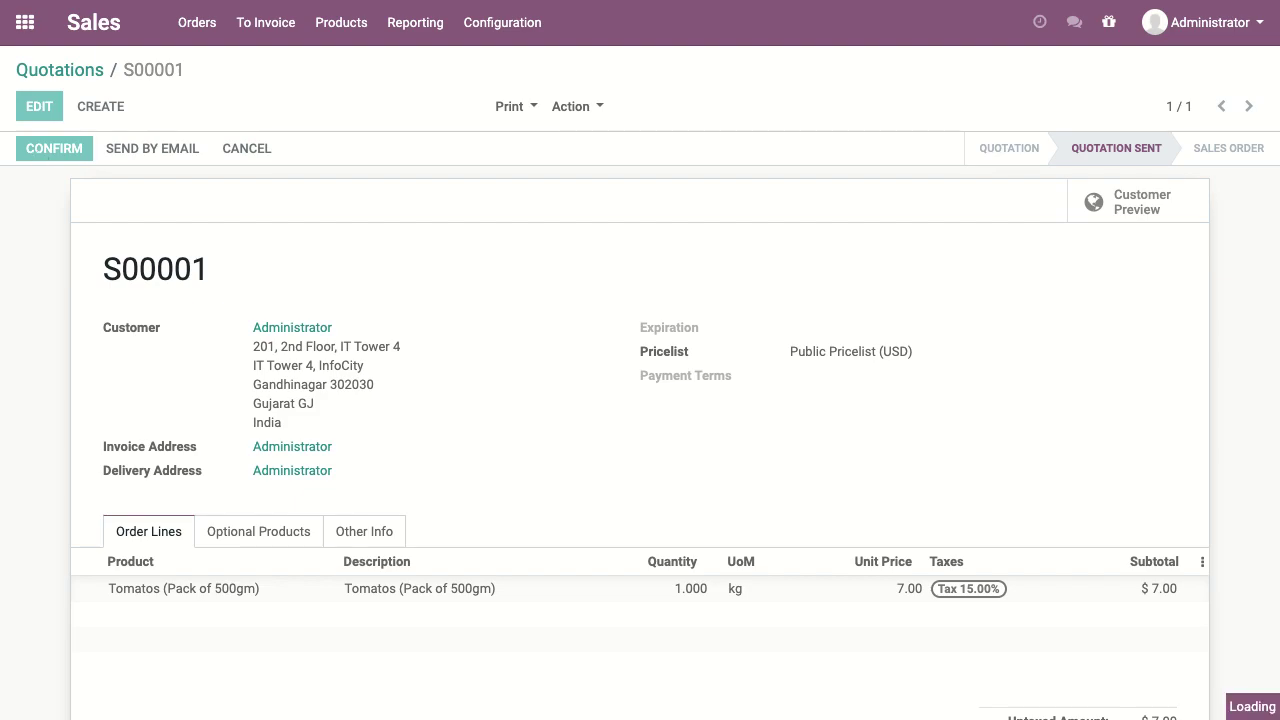
left_click(1165, 218)
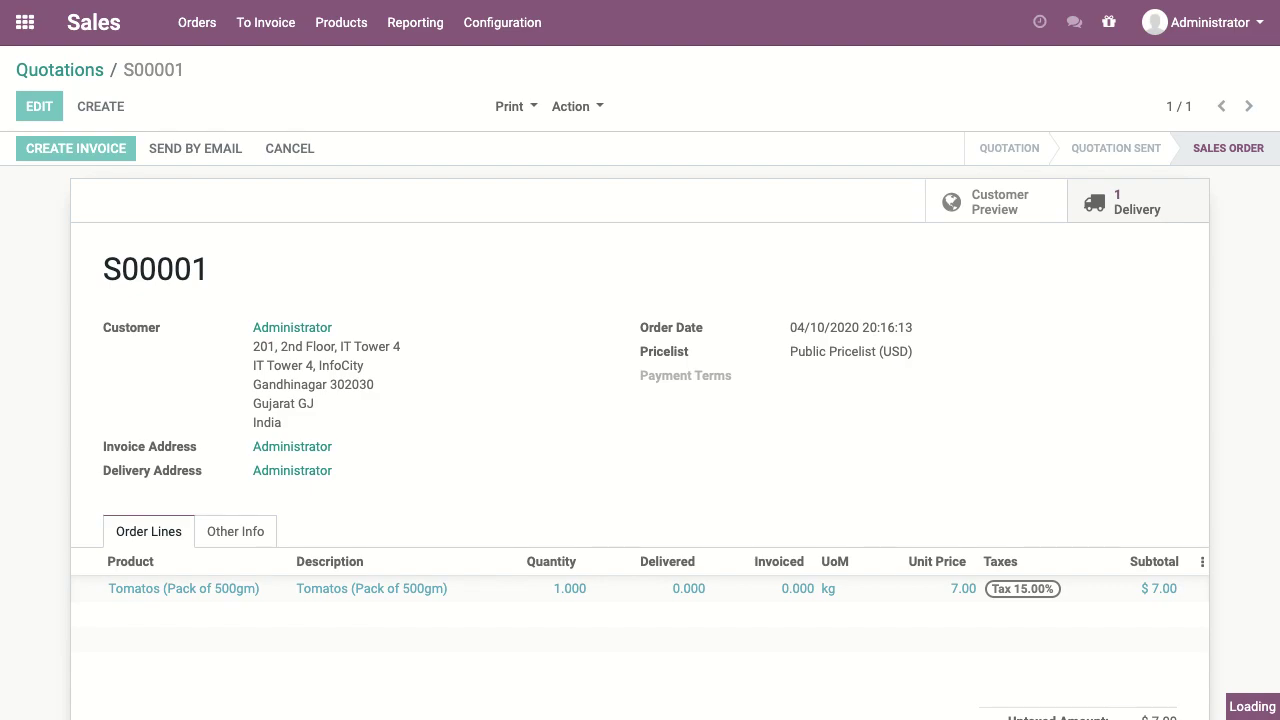
left_click(106, 428)
left_click_drag(106, 428, 922, 517)
left_click(922, 517)
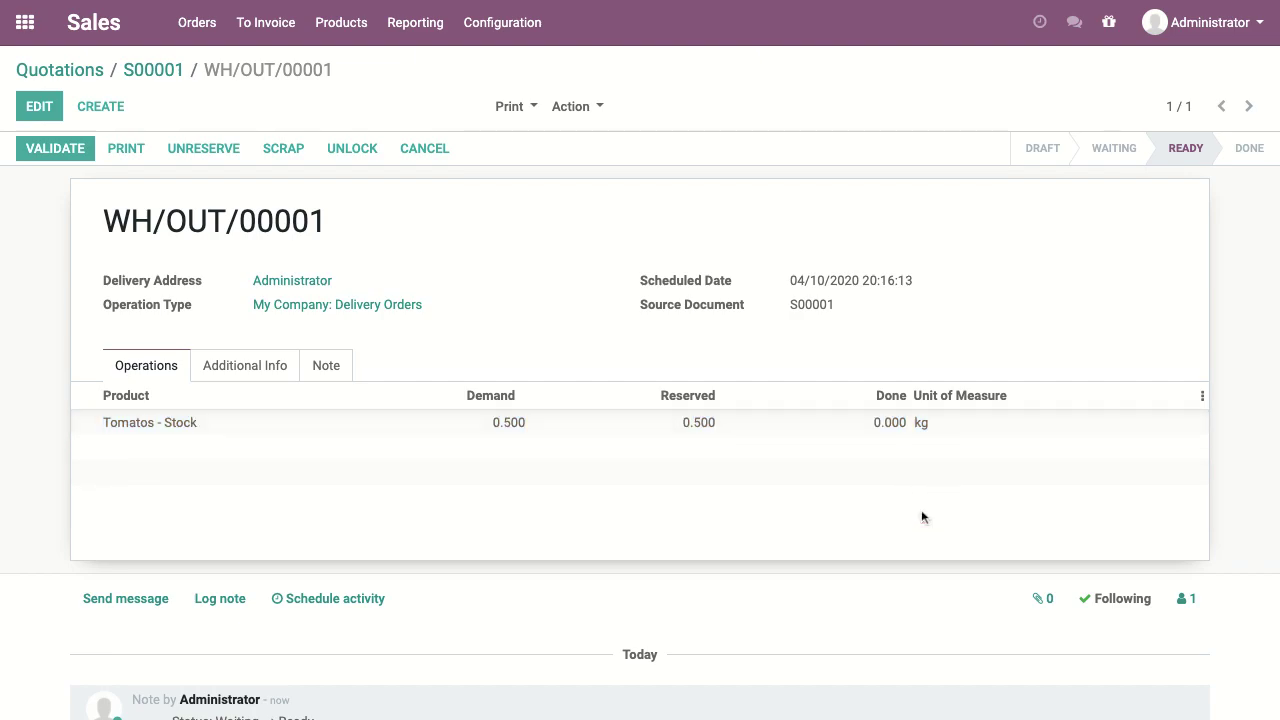
left_click(167, 77)
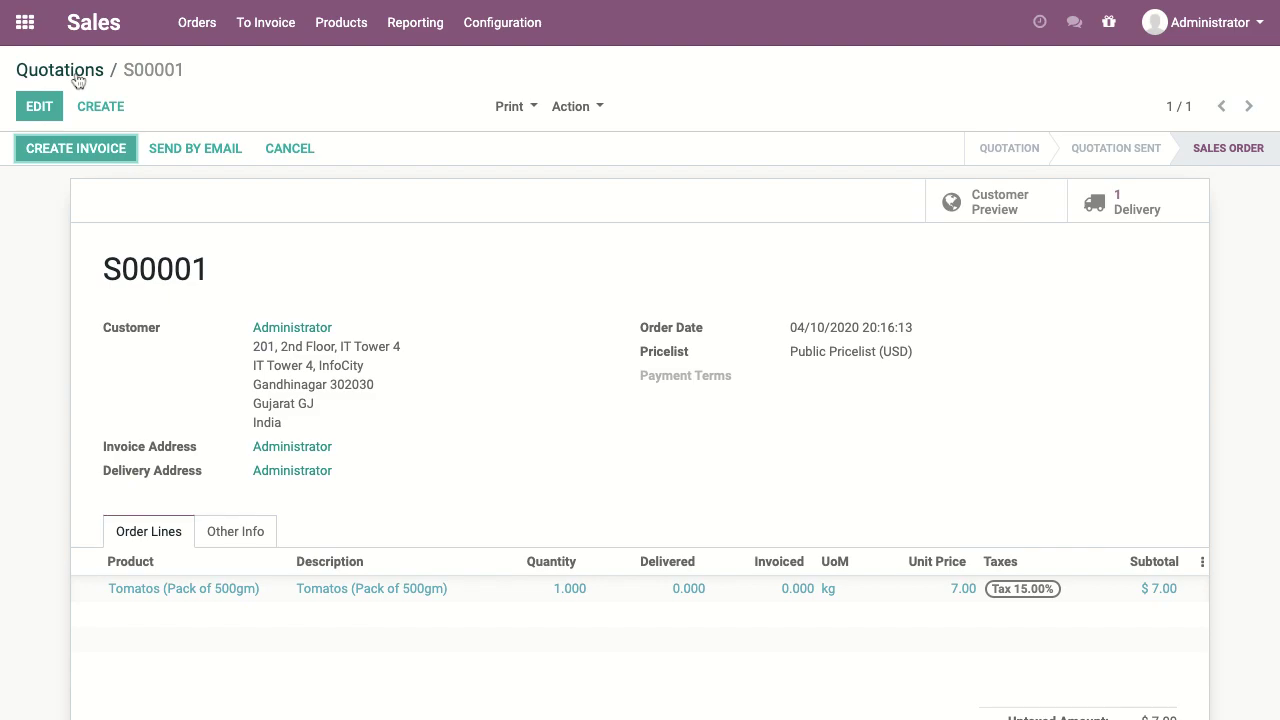
Step: Check Tomatos - Stock's 99.500 kg forecasted quantity, then return to the Quotations list
left_click(350, 38)
left_click(352, 70)
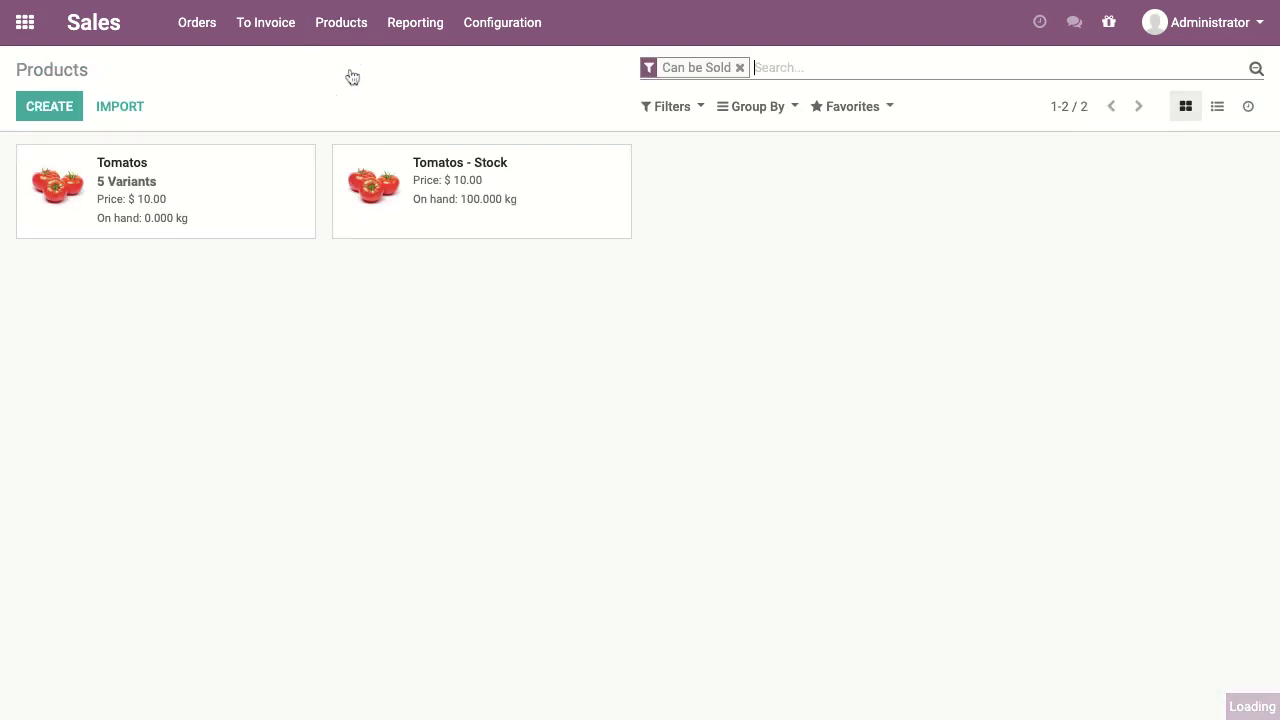
left_click(513, 170)
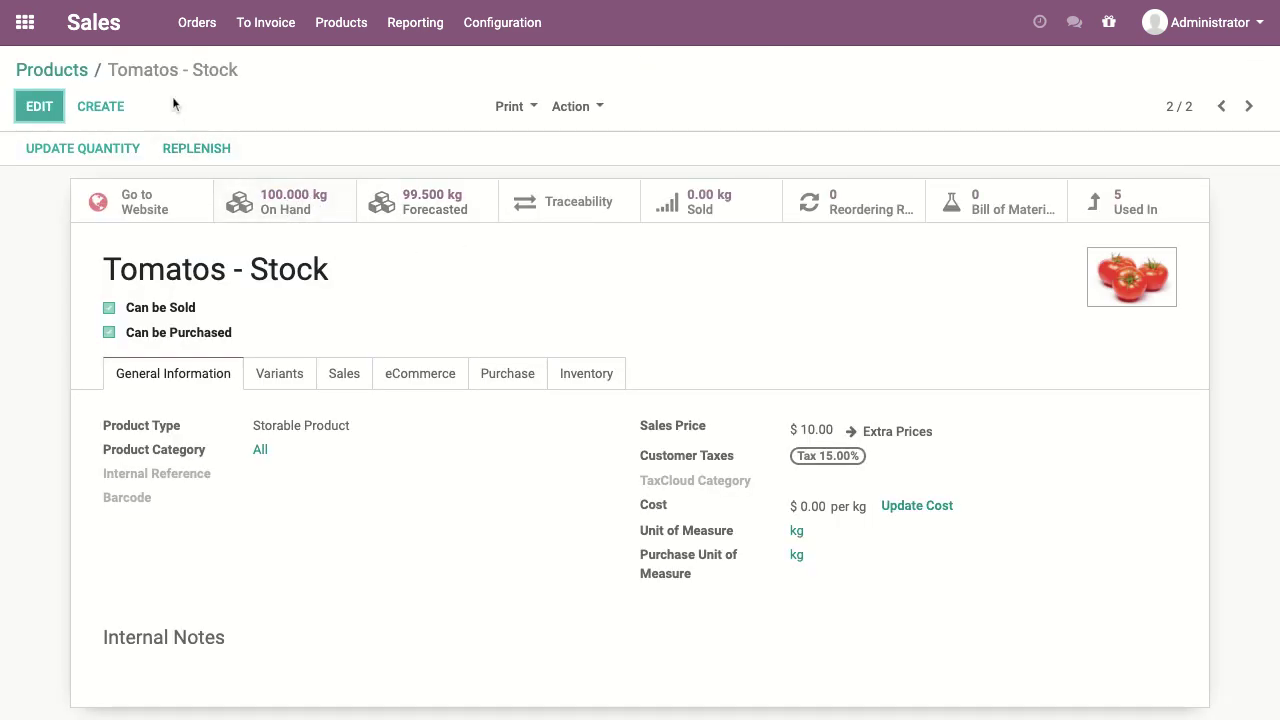
left_click(62, 70)
left_click(93, 28)
left_click(196, 38)
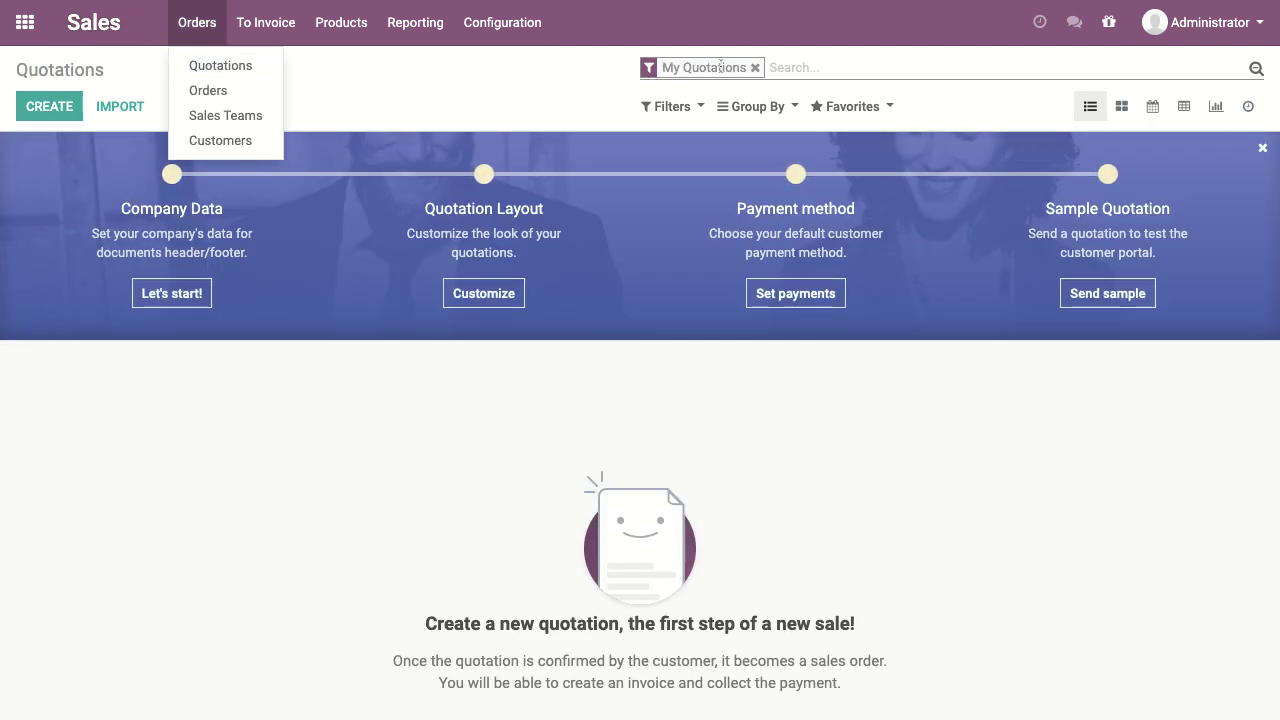
Step: Validate S00001's delivery WH/OUT/00001 with an immediate transfer of 0.500 kg, then open Inventory
left_click(755, 68)
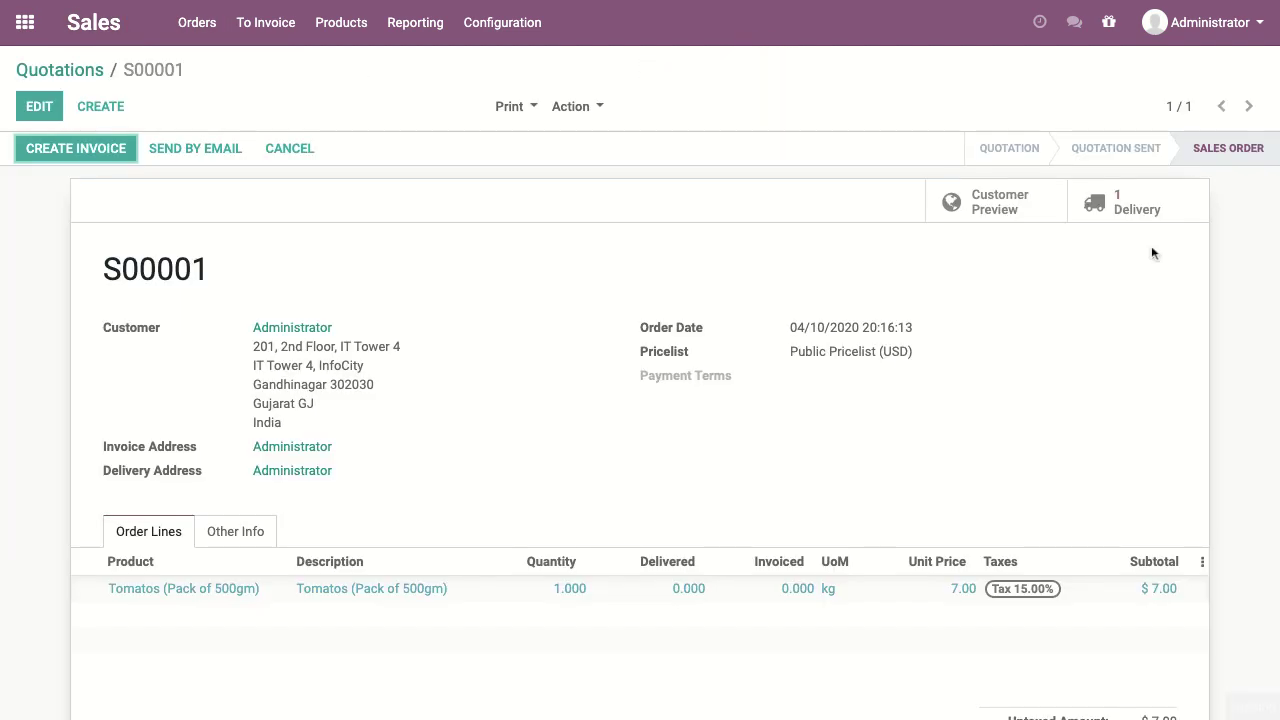
left_click(1137, 209)
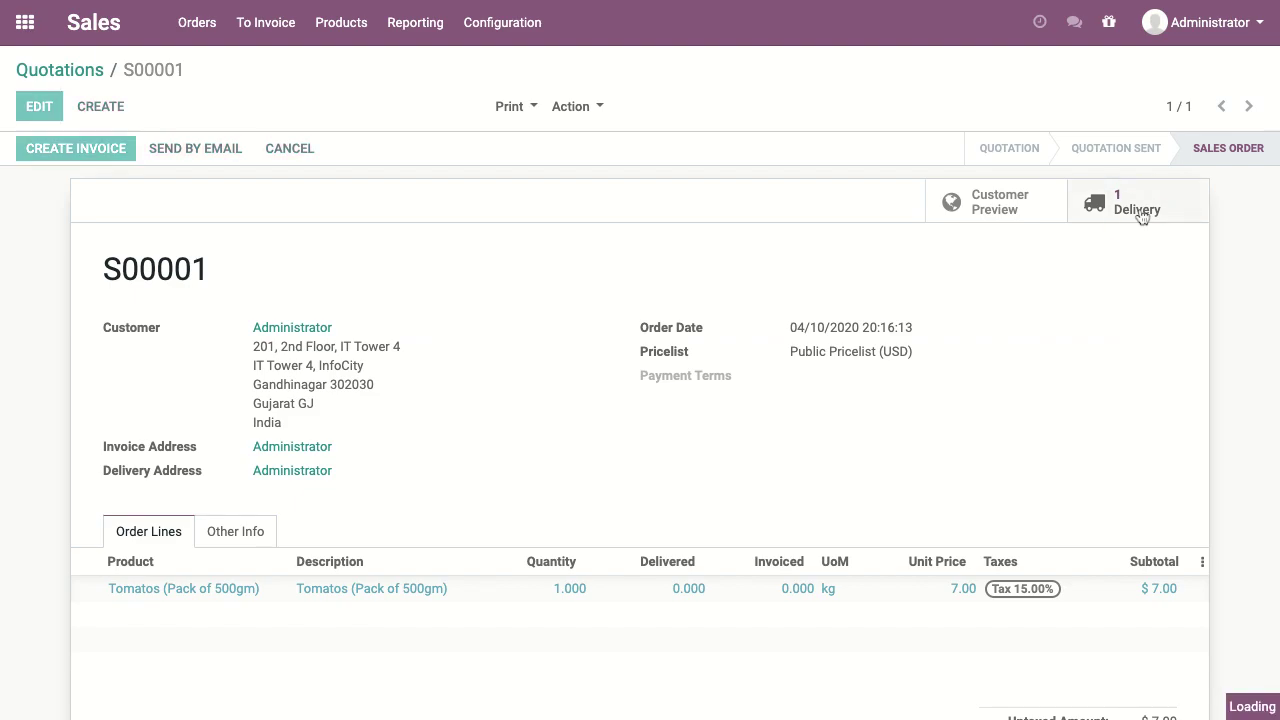
left_click(45, 149)
left_click(197, 203)
left_click(196, 204)
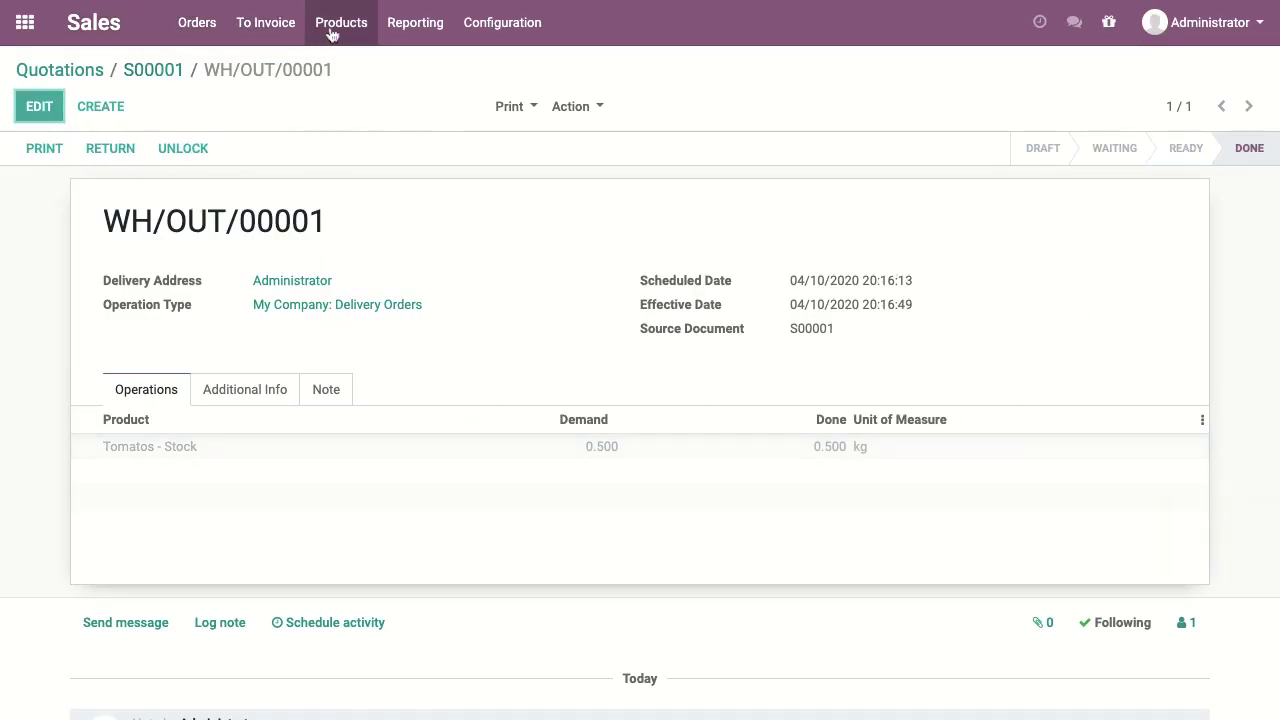
left_click(42, 26)
left_click(716, 202)
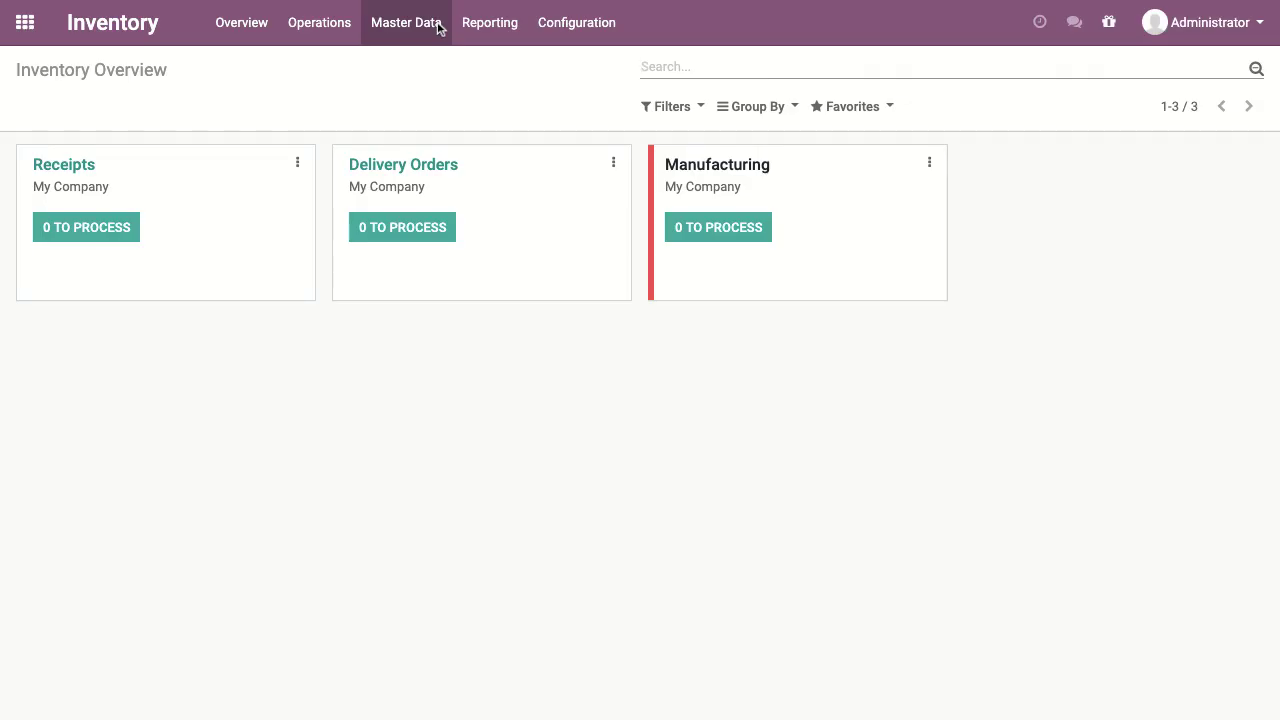
Step: Confirm in the inventory report that Tomatos - Stock holds 99.50 kg in WH/Stock
left_click(483, 24)
left_click(506, 90)
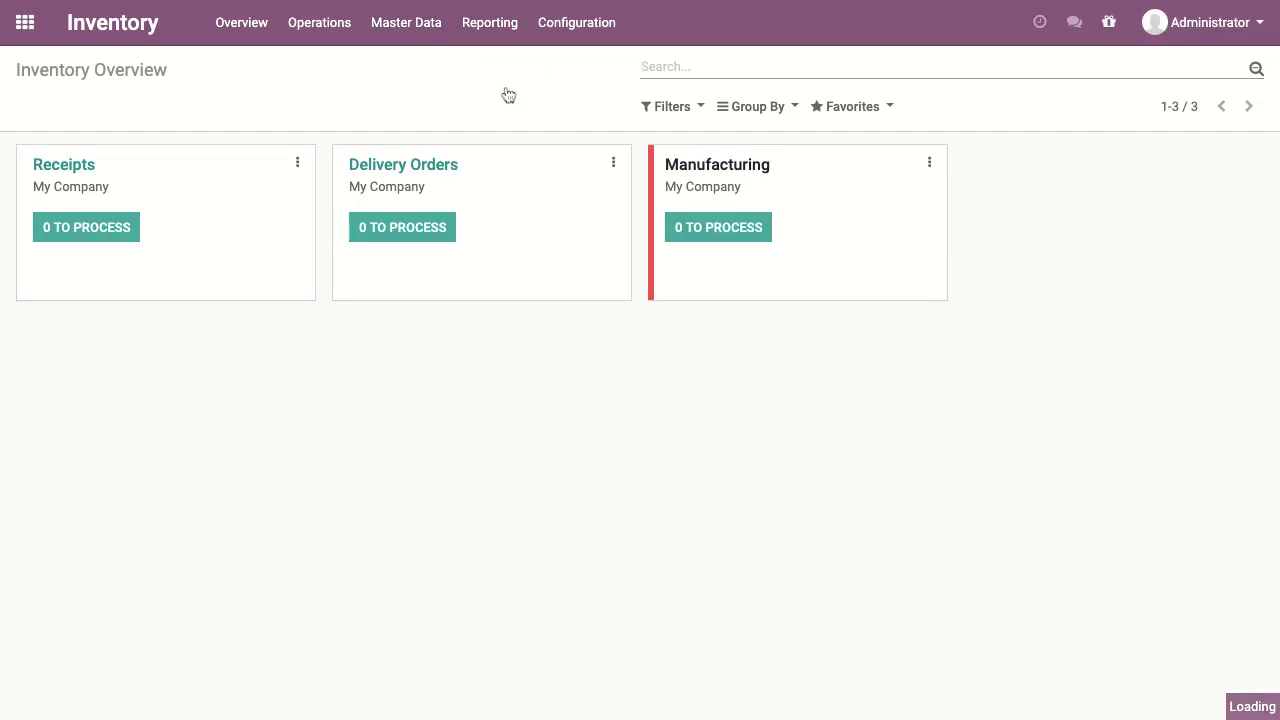
left_click(391, 194)
left_click(829, 225)
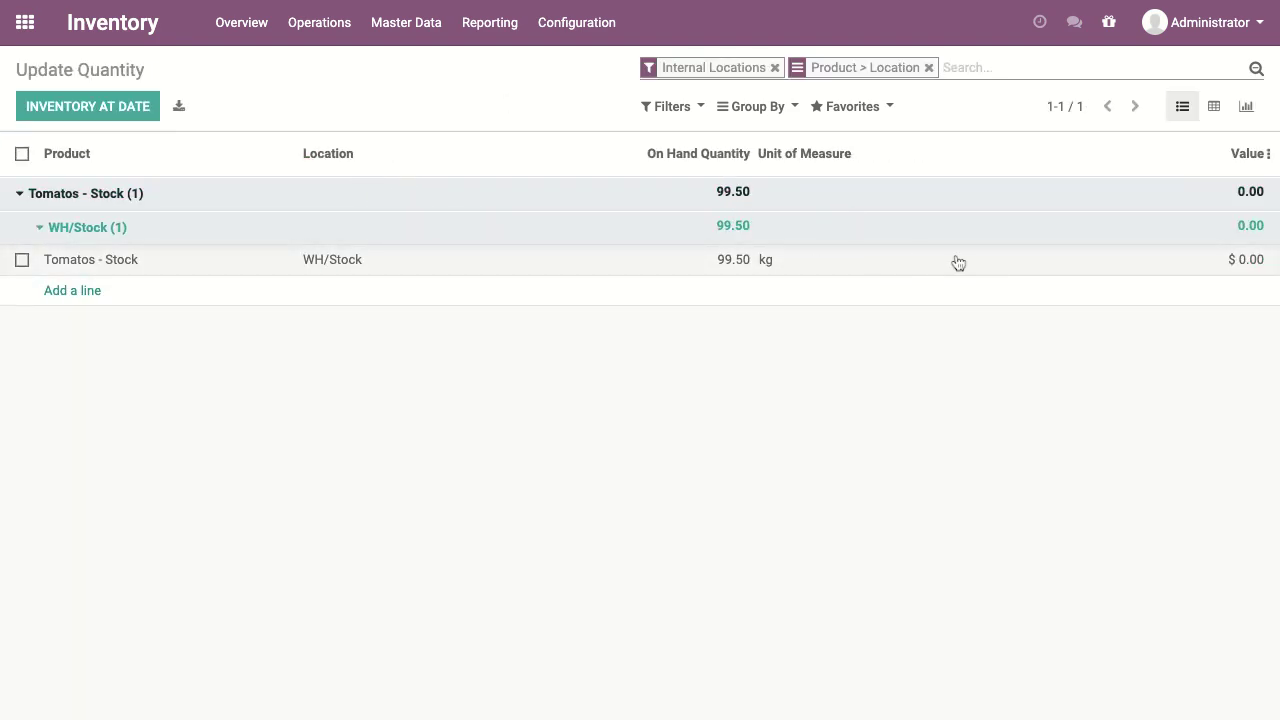
Step: Open the Tomatos - Stock product from Inventory's Master Data products list
left_click(30, 28)
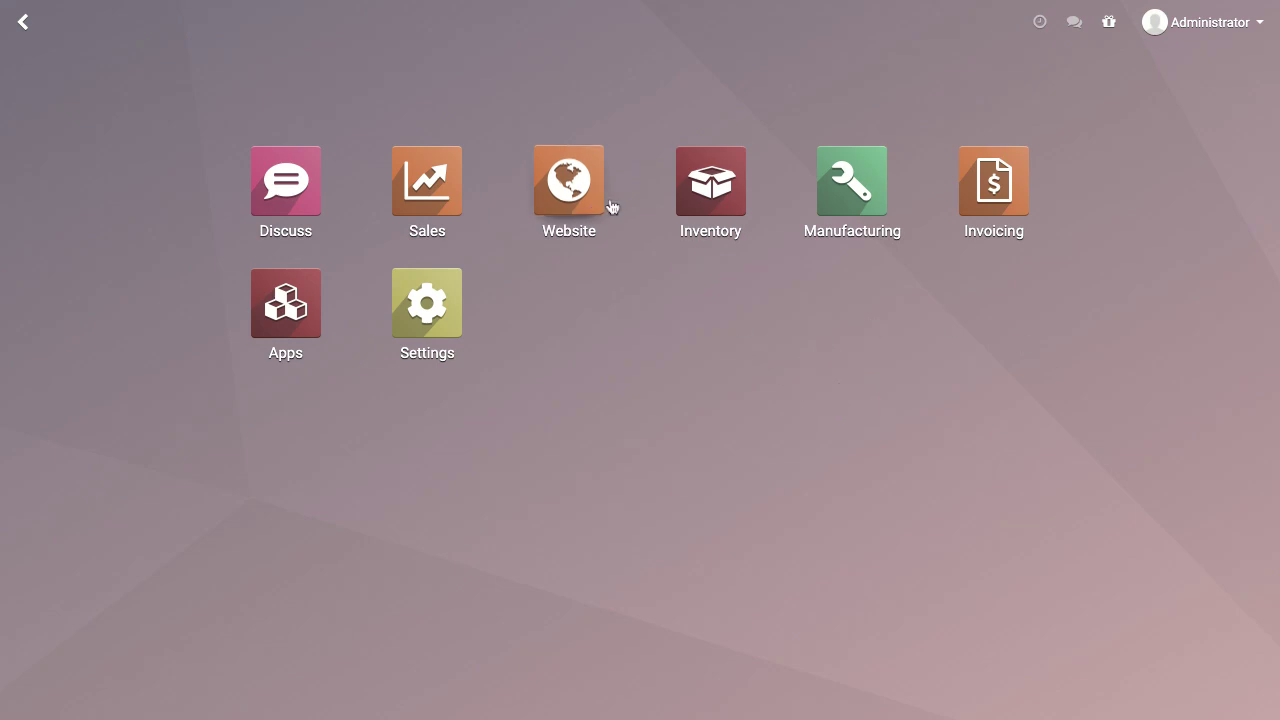
left_click(706, 194)
left_click(435, 36)
left_click(433, 62)
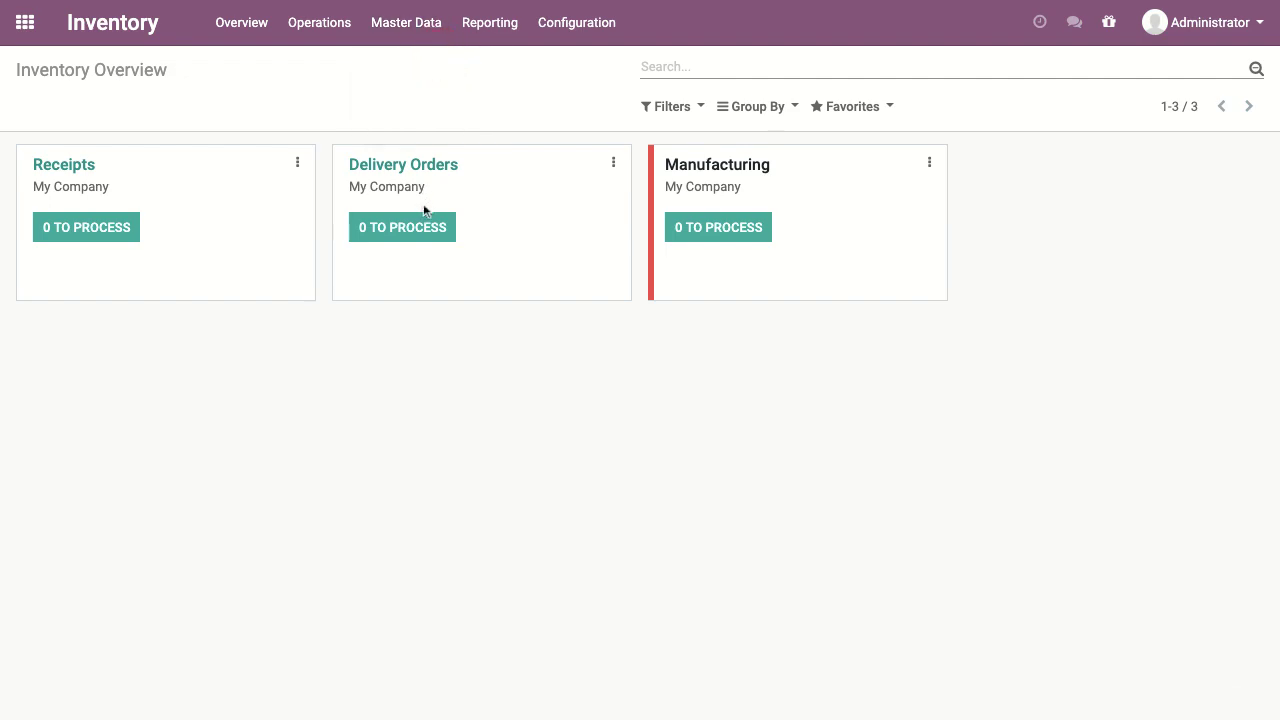
left_click(483, 193)
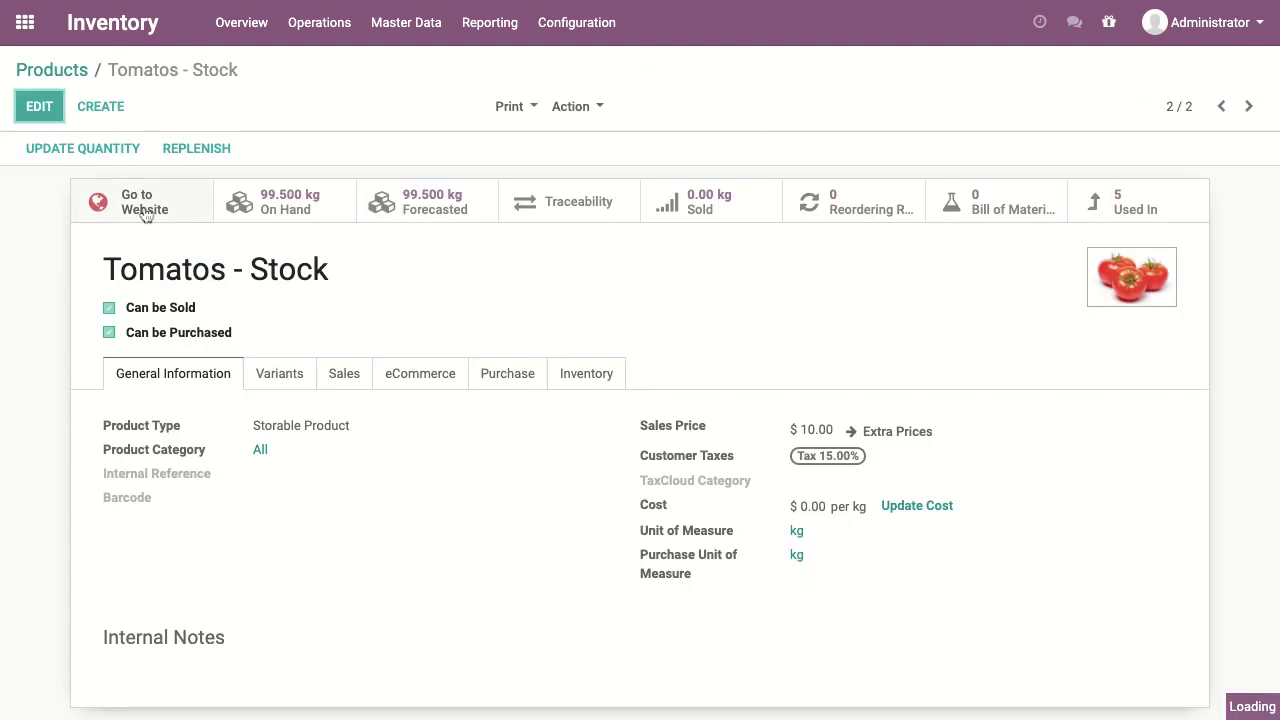
left_click_drag(88, 270, 375, 270)
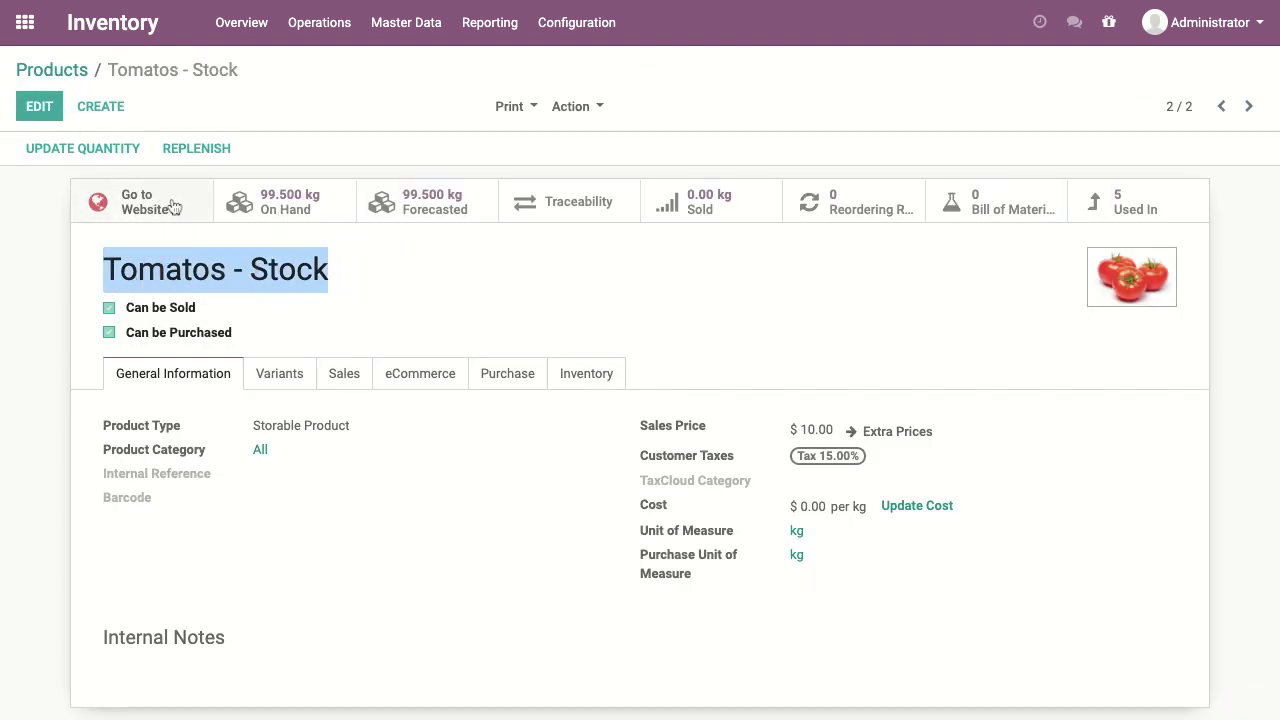
scroll(249, 405, "down", 3)
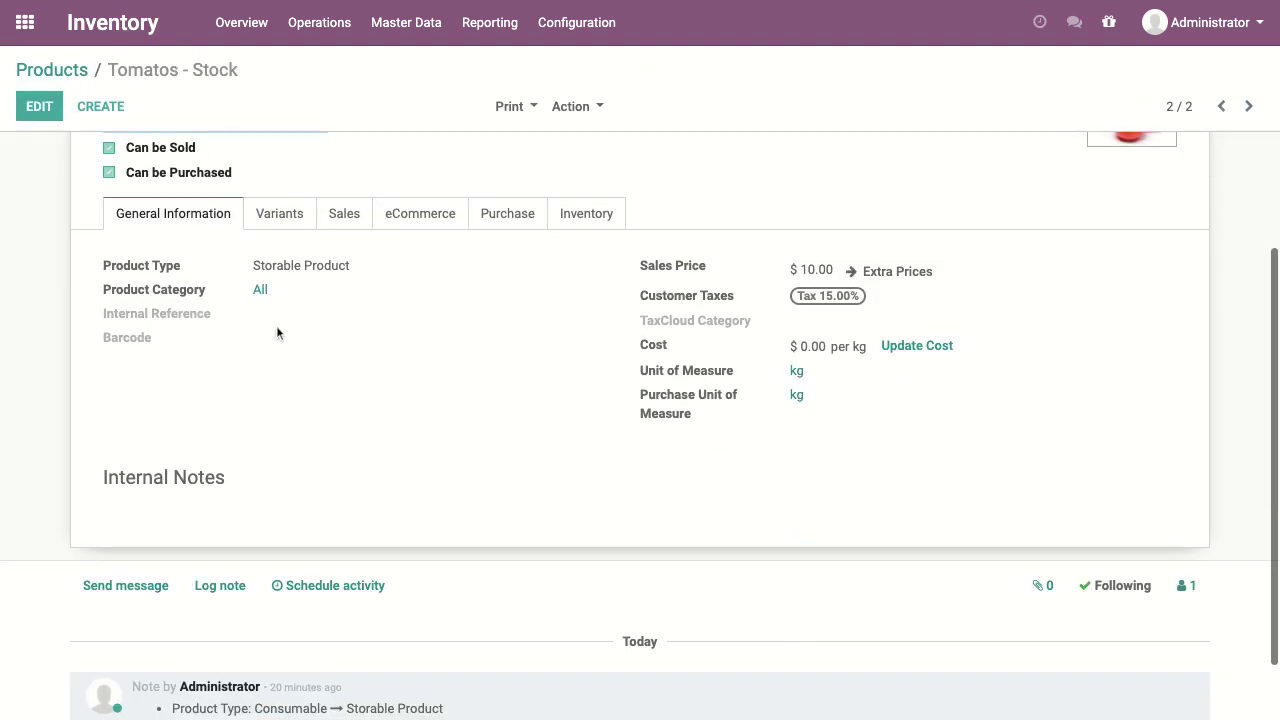
Step: Review Tomatos - Stock's sales, purchase, eCommerce and inventory tabs in edit mode, then return to products
left_click(39, 106)
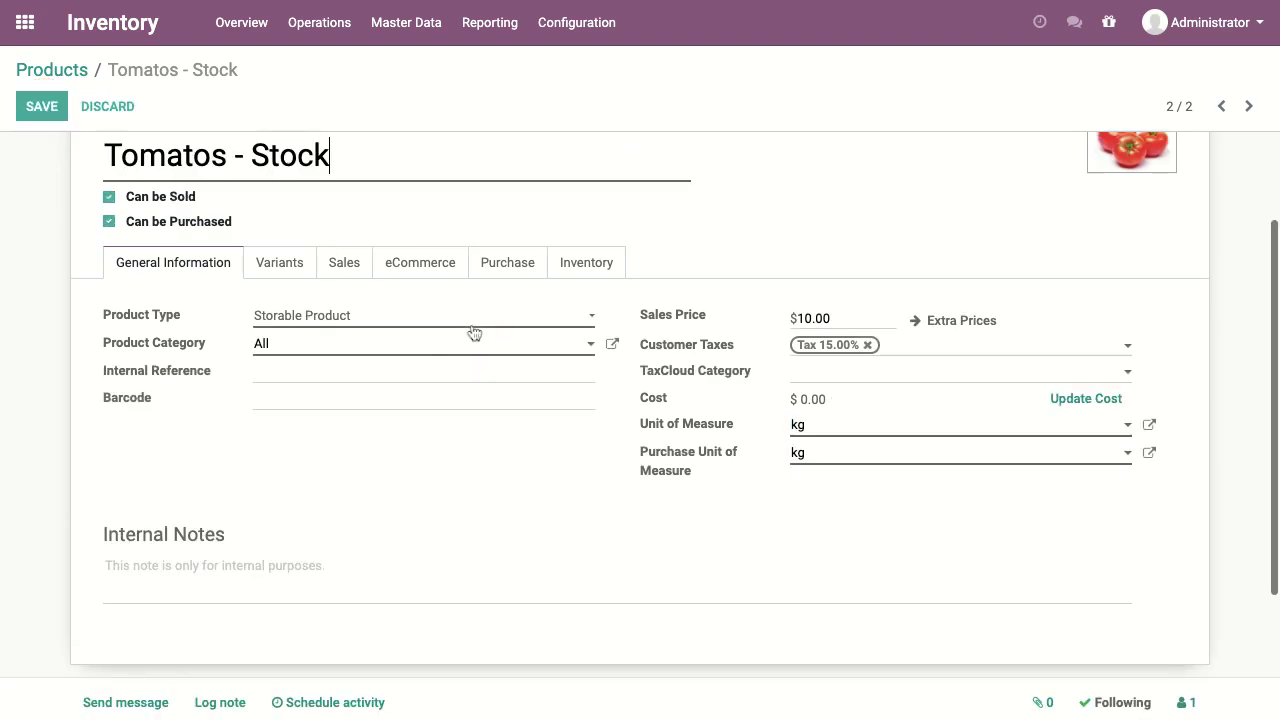
left_click(345, 264)
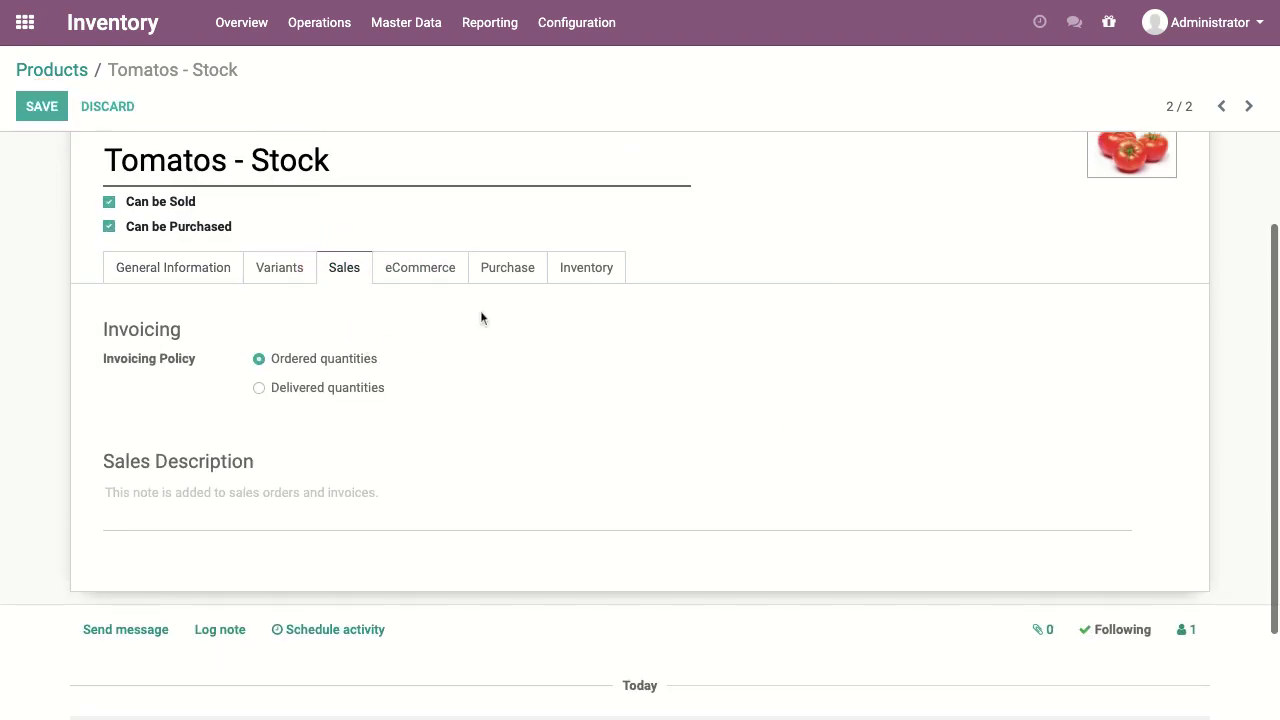
left_click(518, 276)
left_click(460, 296)
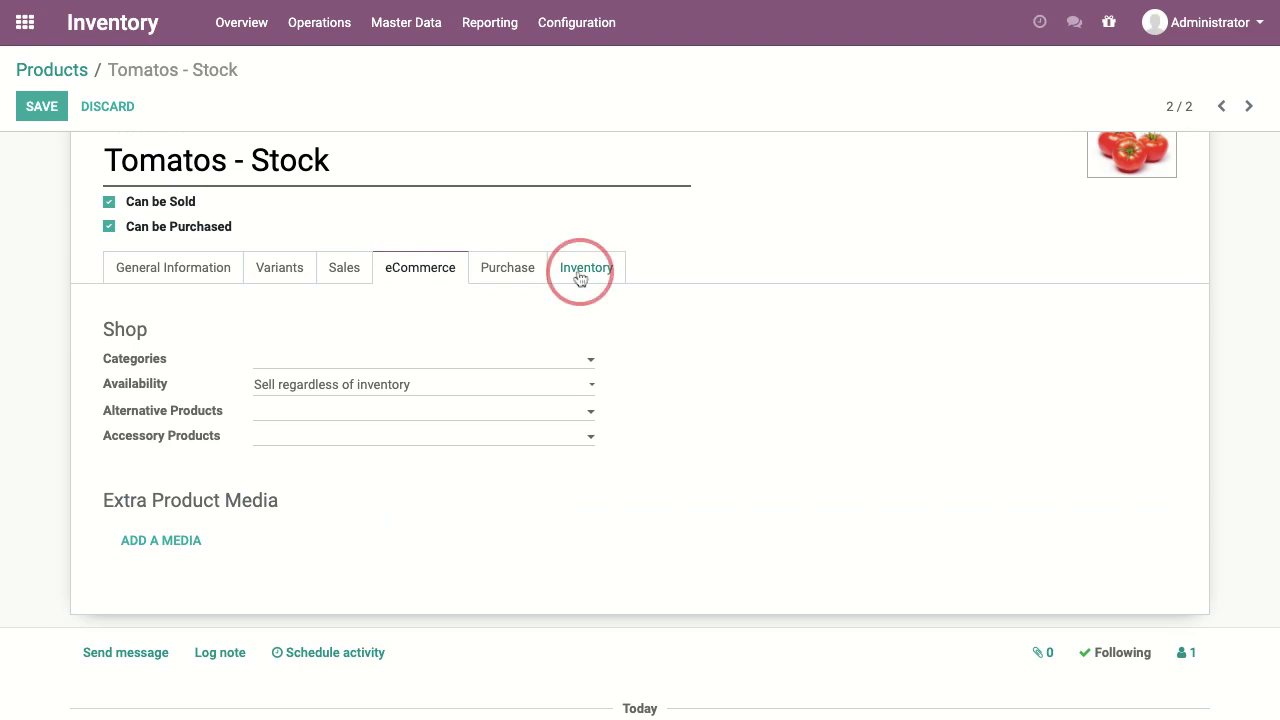
left_click(580, 279)
left_click(155, 275)
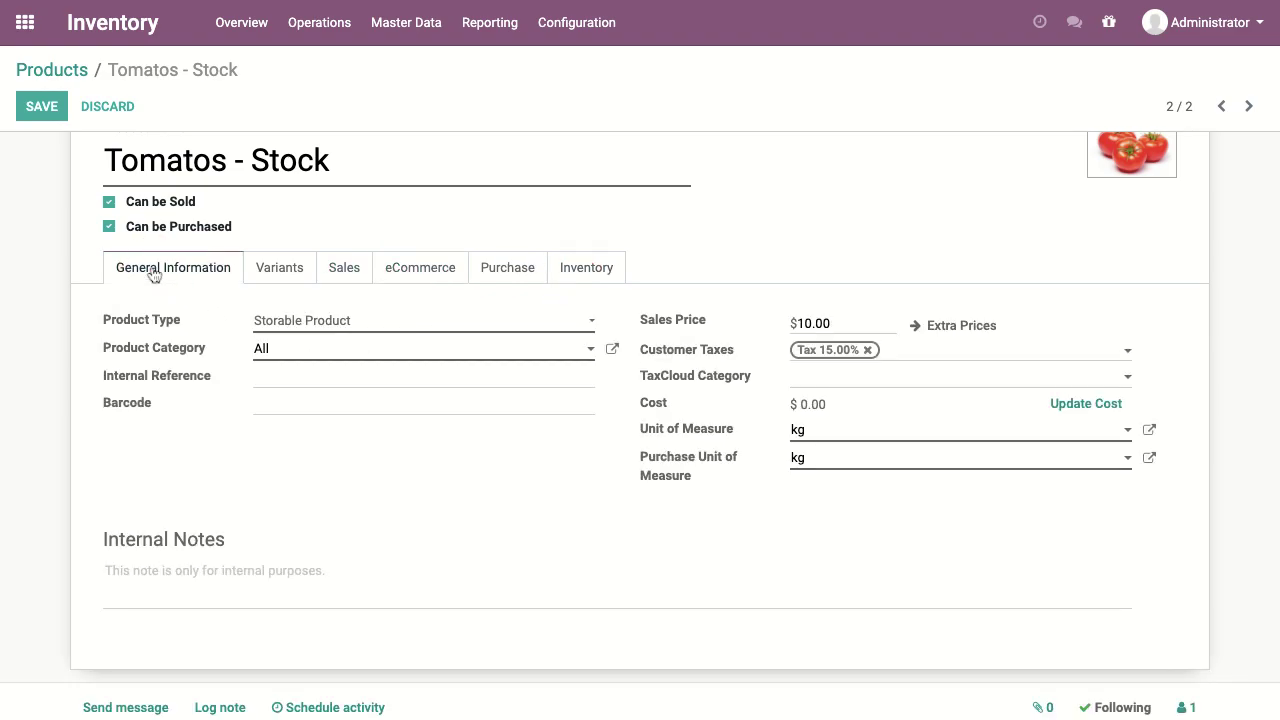
scroll(567, 480, "up", 2)
left_click(63, 73)
Step: Review the Tomatos product's five Packs variants, 250gm to 5kg, and its Inventory tab routes
left_click(167, 189)
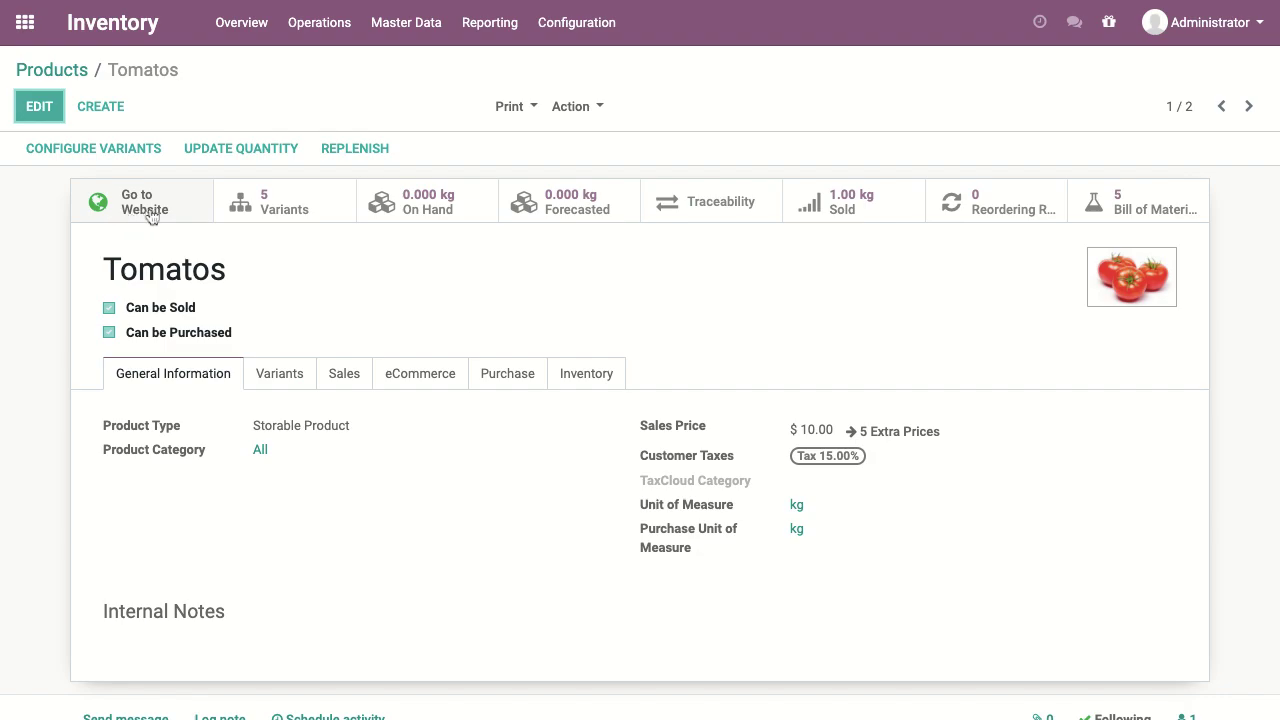
left_click(40, 108)
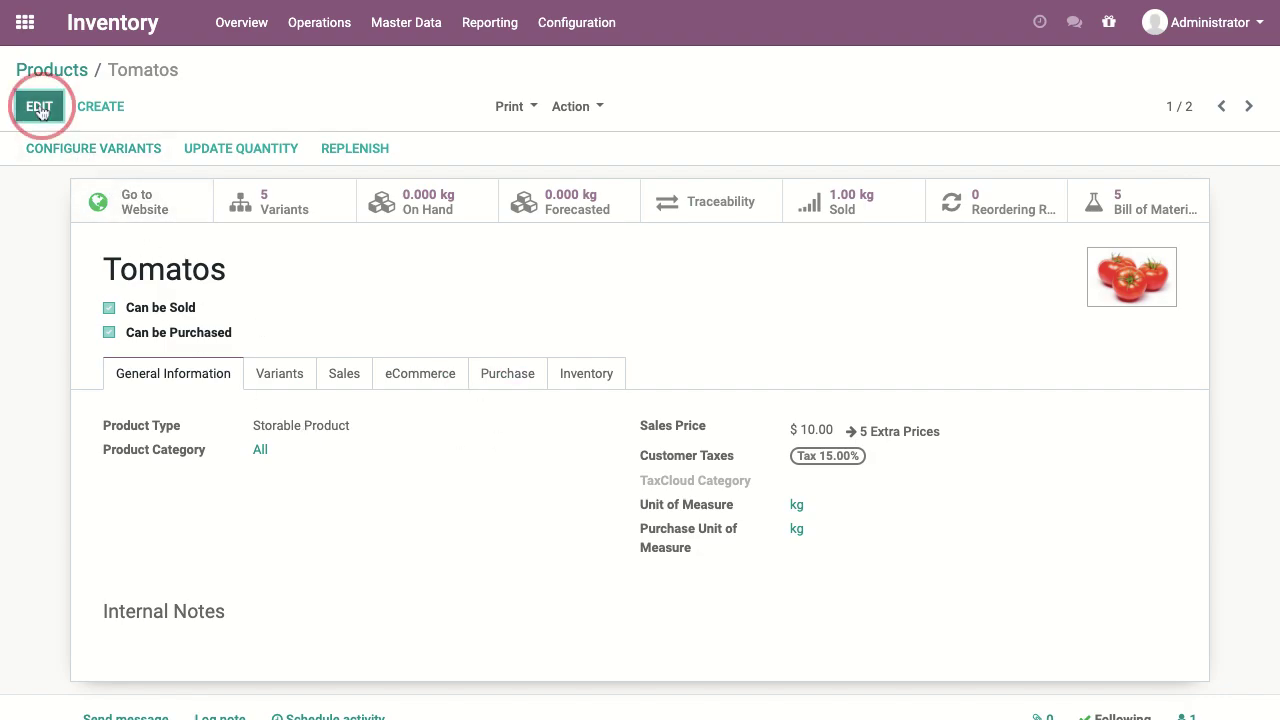
left_click(291, 388)
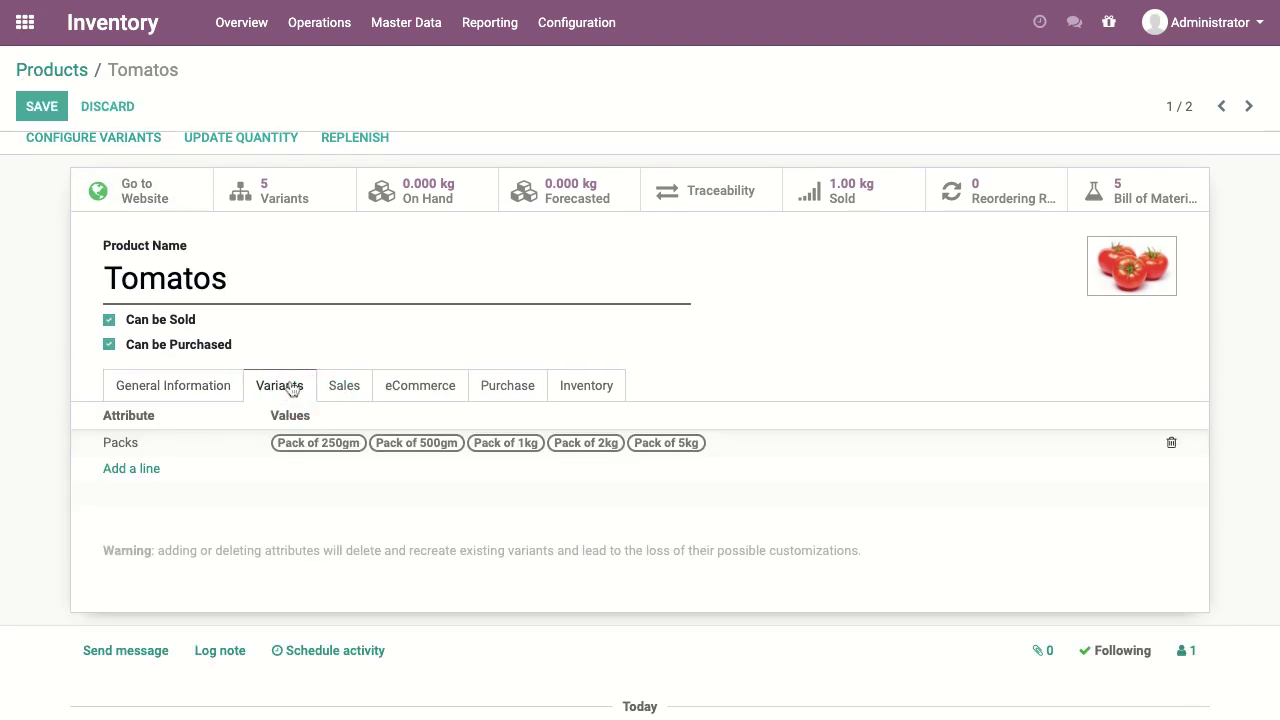
left_click(782, 445)
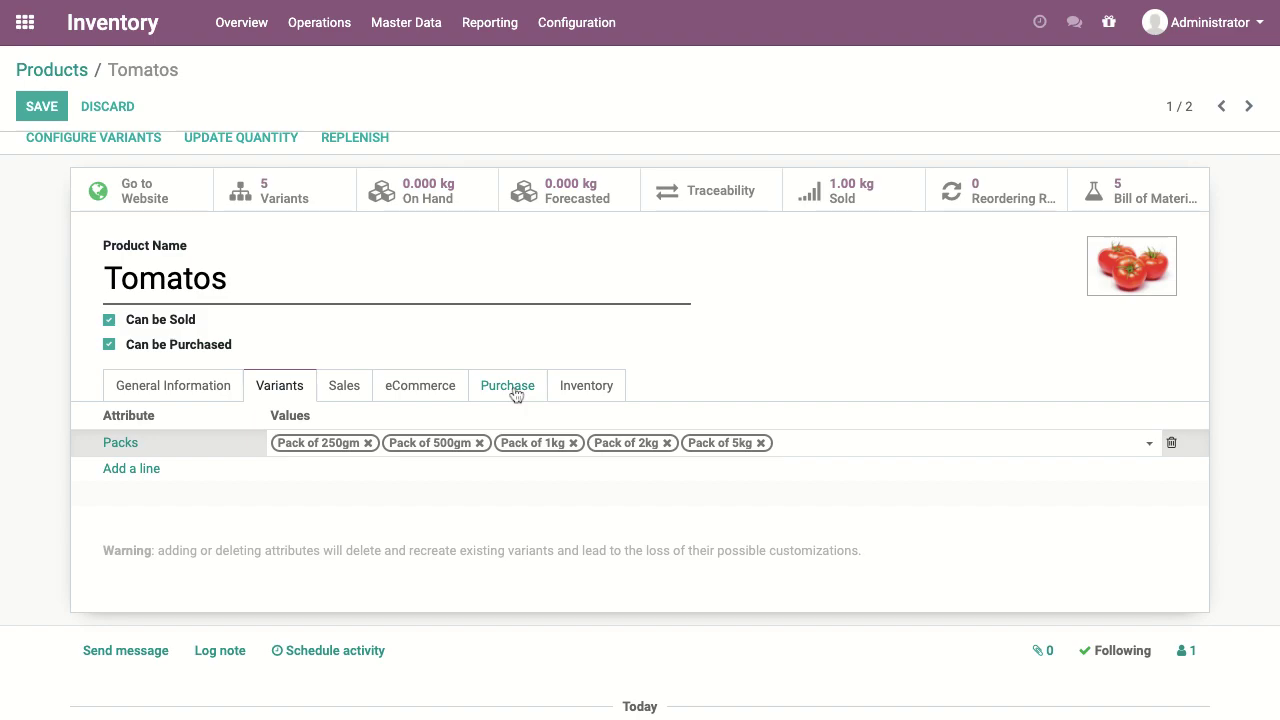
left_click(220, 388)
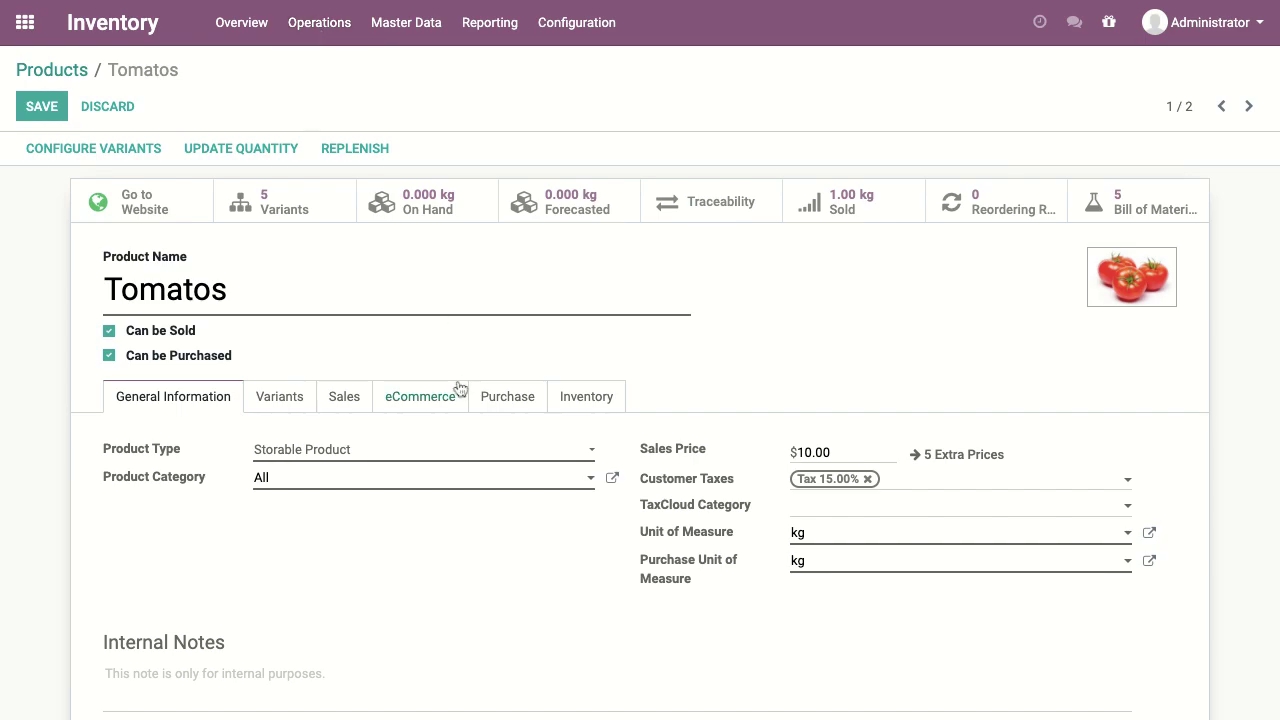
left_click(578, 400)
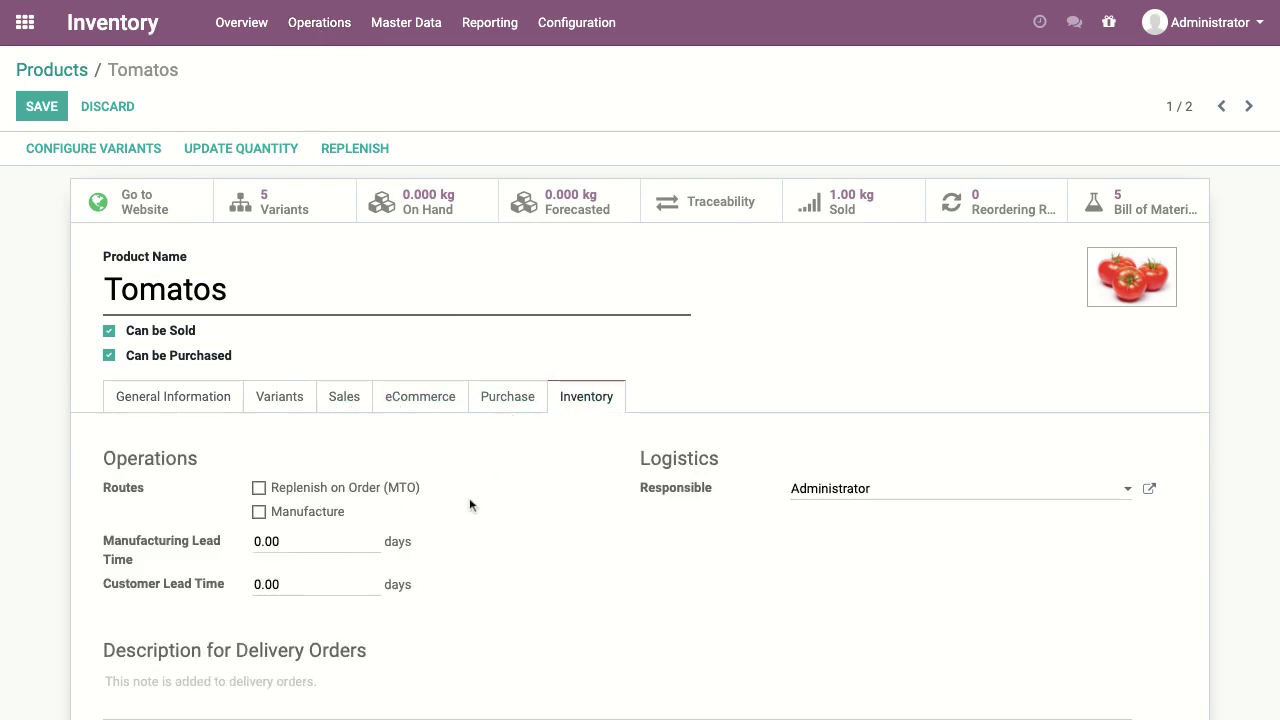
left_click(330, 25)
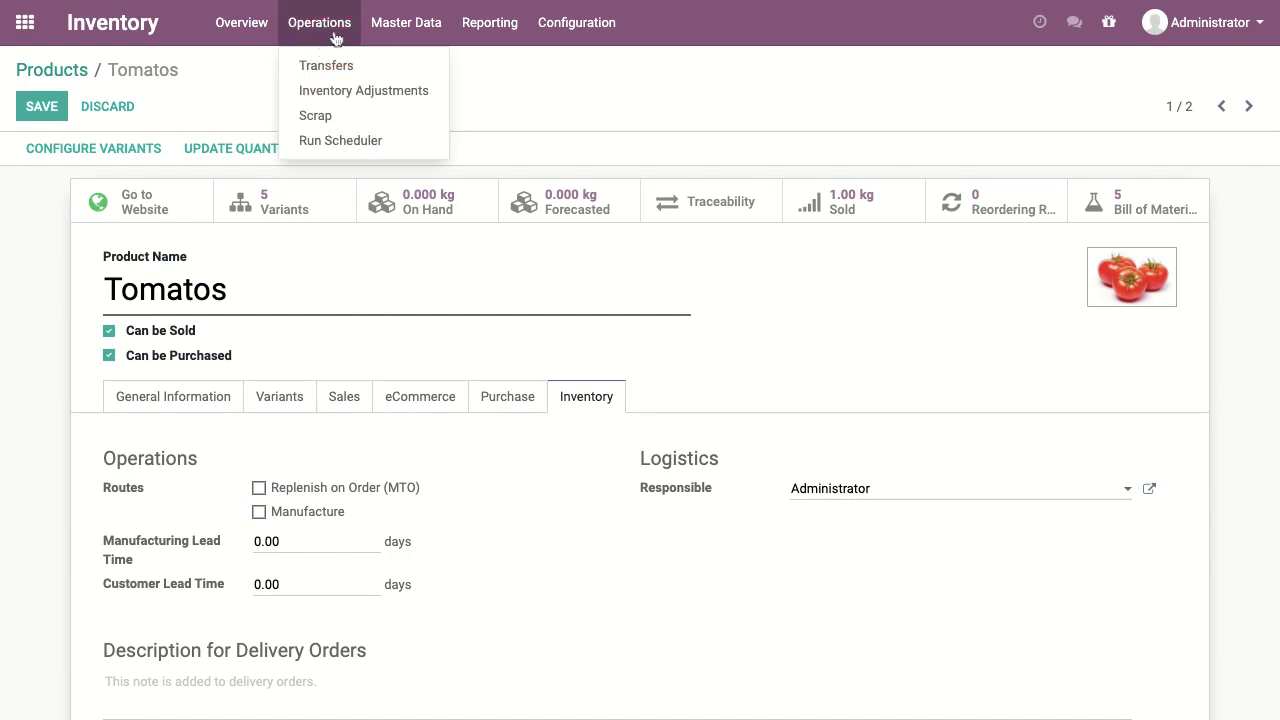
Step: Open the Public Pricelist from the Sales products menu
mouse_move(385, 33)
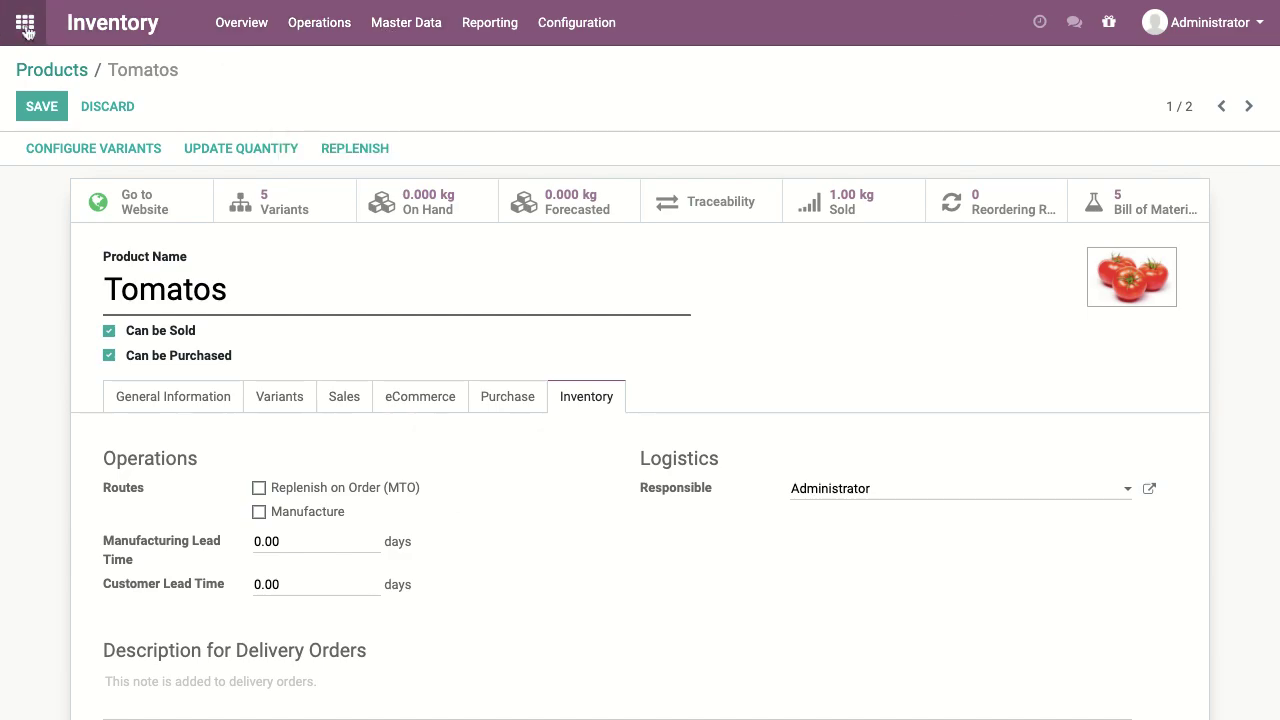
left_click(24, 22)
left_click(442, 188)
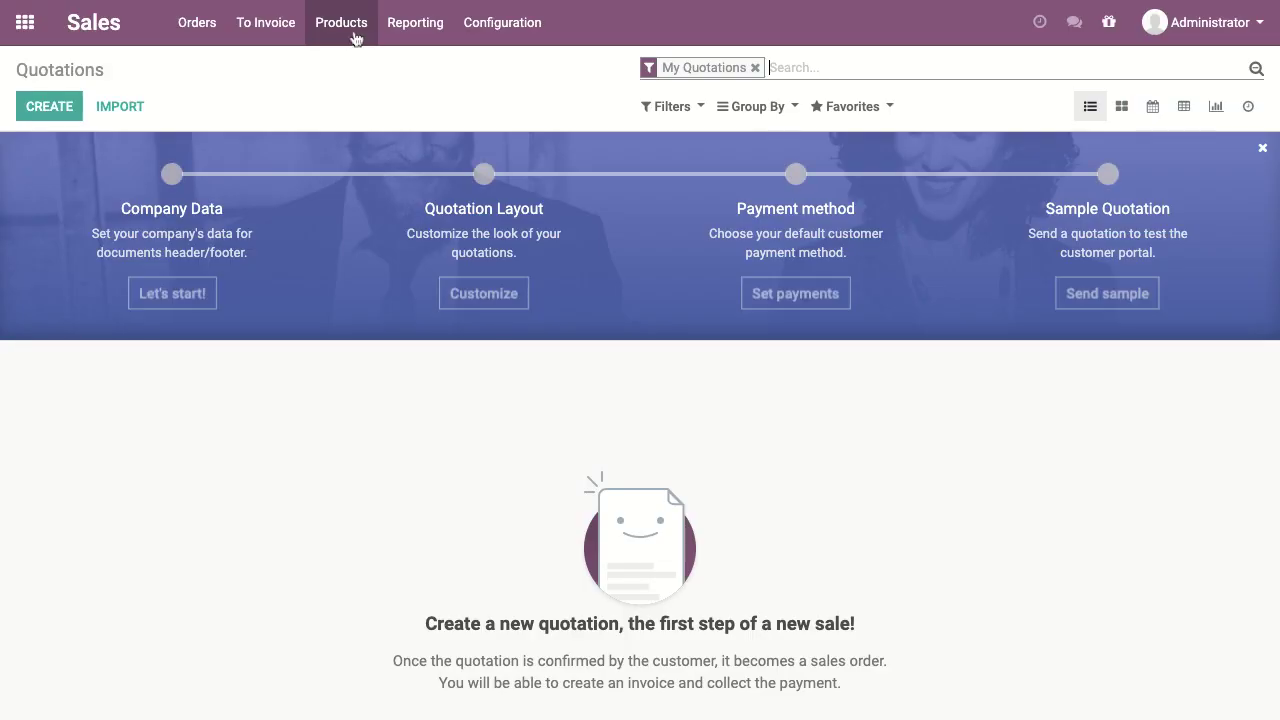
left_click(355, 37)
left_click(364, 118)
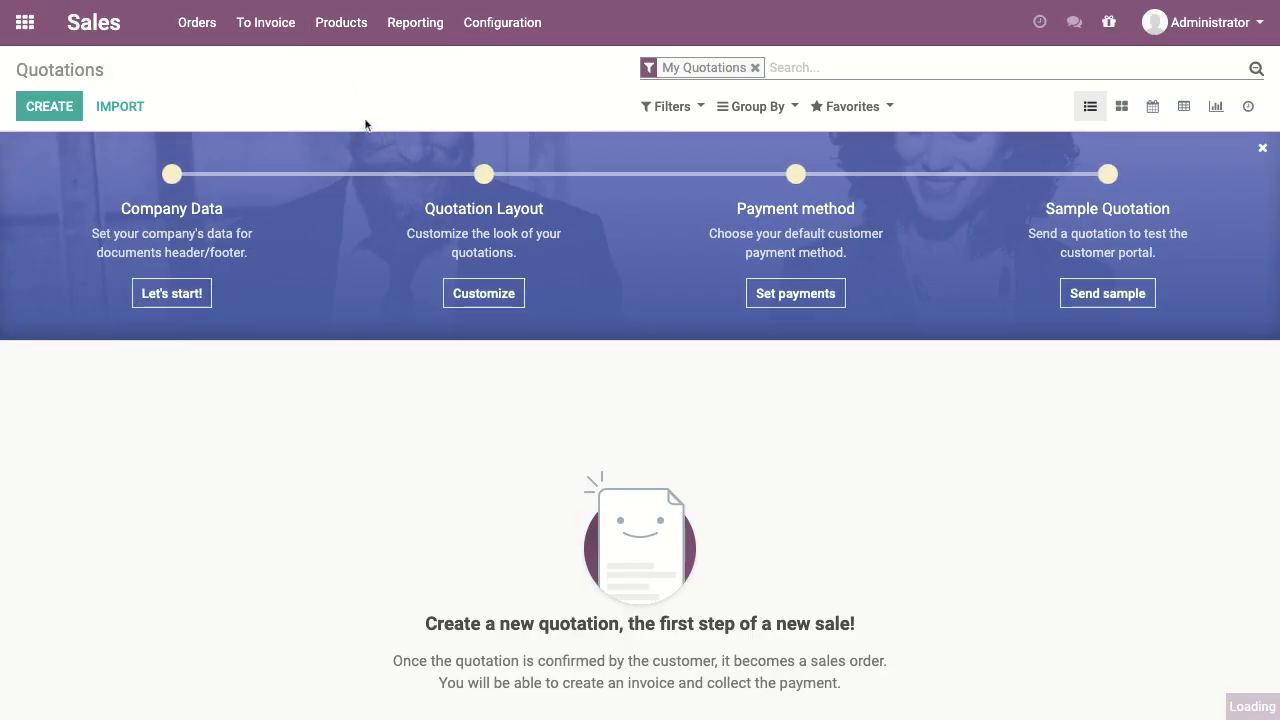
left_click(346, 204)
Step: Inspect the Pack of 250gm Tomatos price rule in edit mode, then discard the pricelist changes
left_click(38, 106)
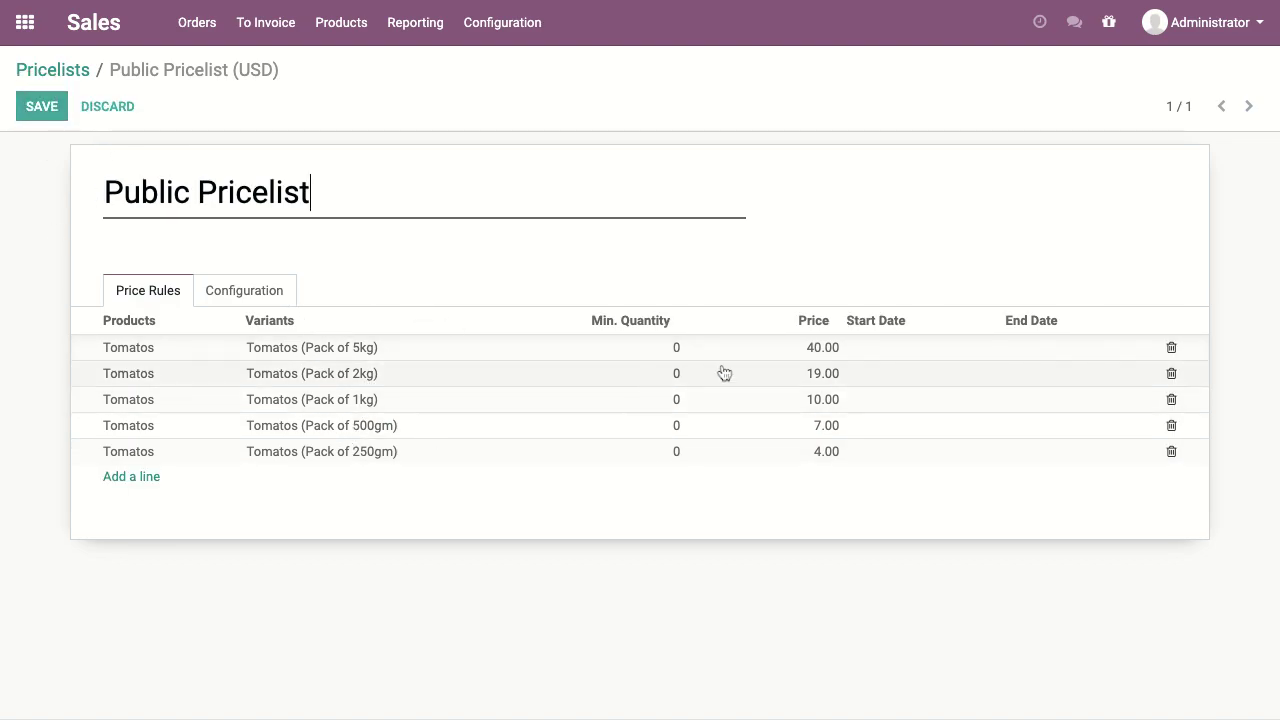
left_click(338, 461)
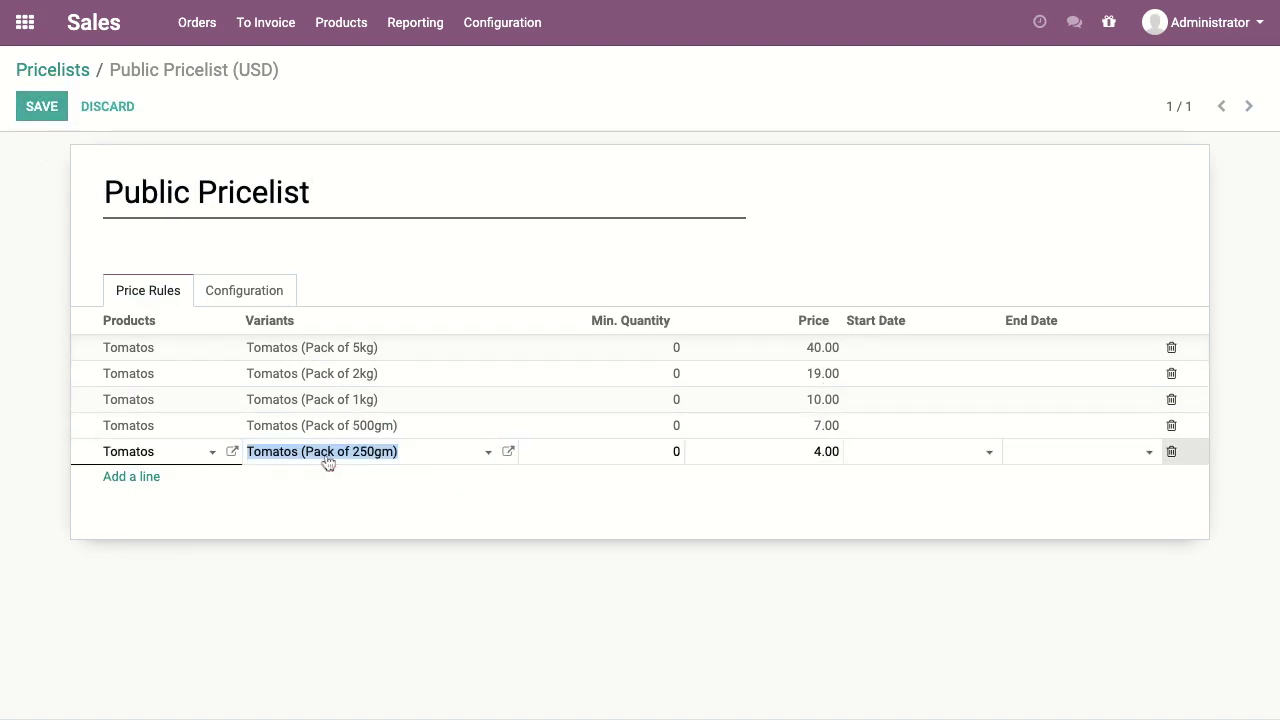
left_click(827, 532)
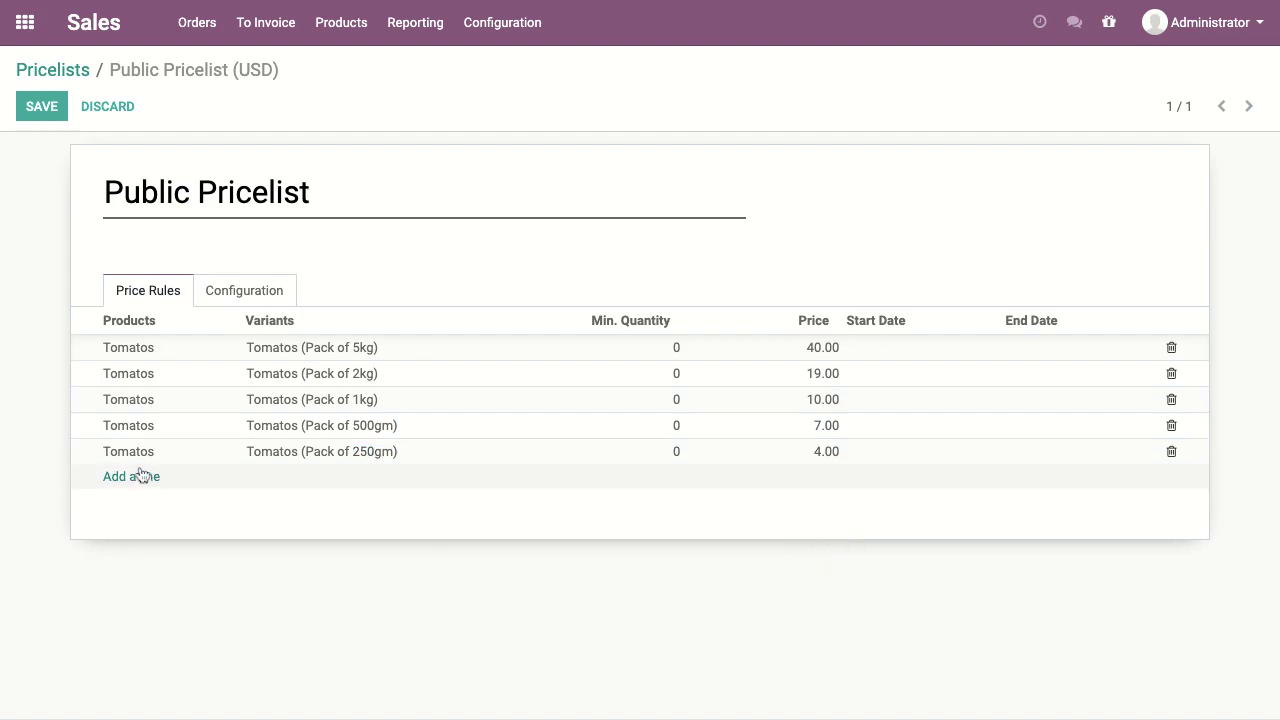
left_click(176, 462)
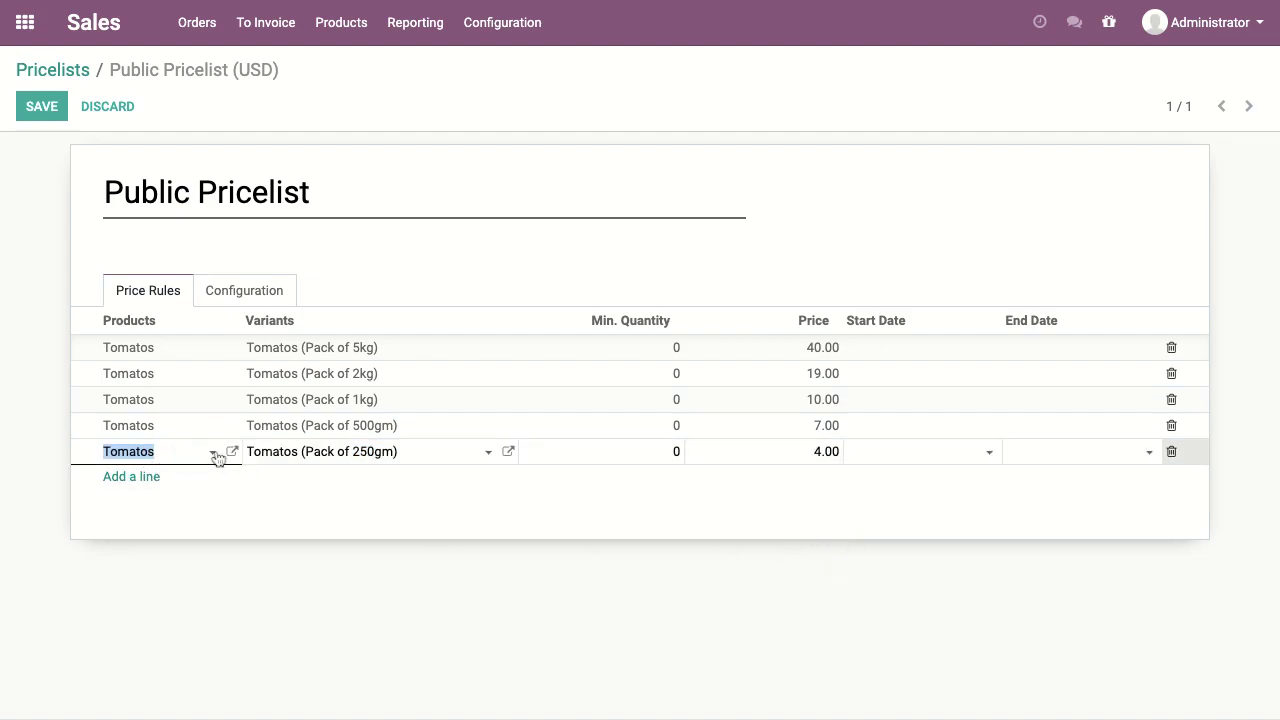
left_click(213, 454)
left_click(136, 481)
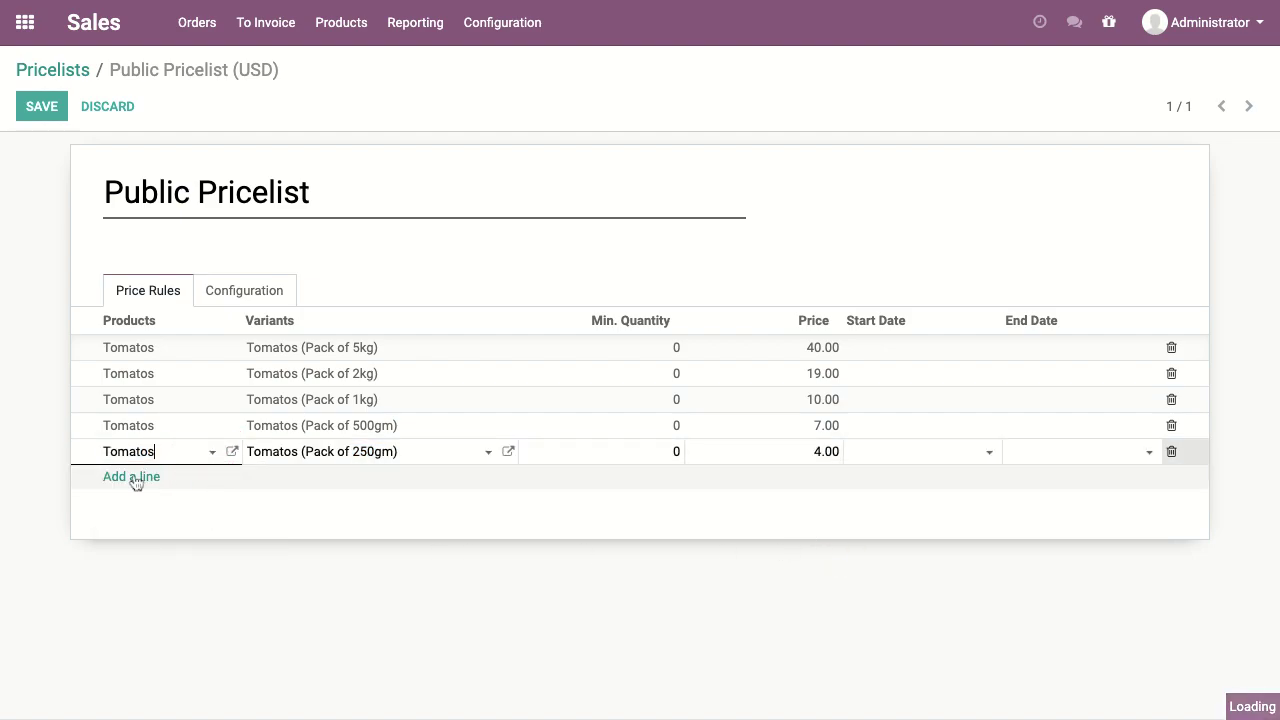
left_click(133, 102)
left_click(350, 153)
left_click(93, 22)
left_click(25, 22)
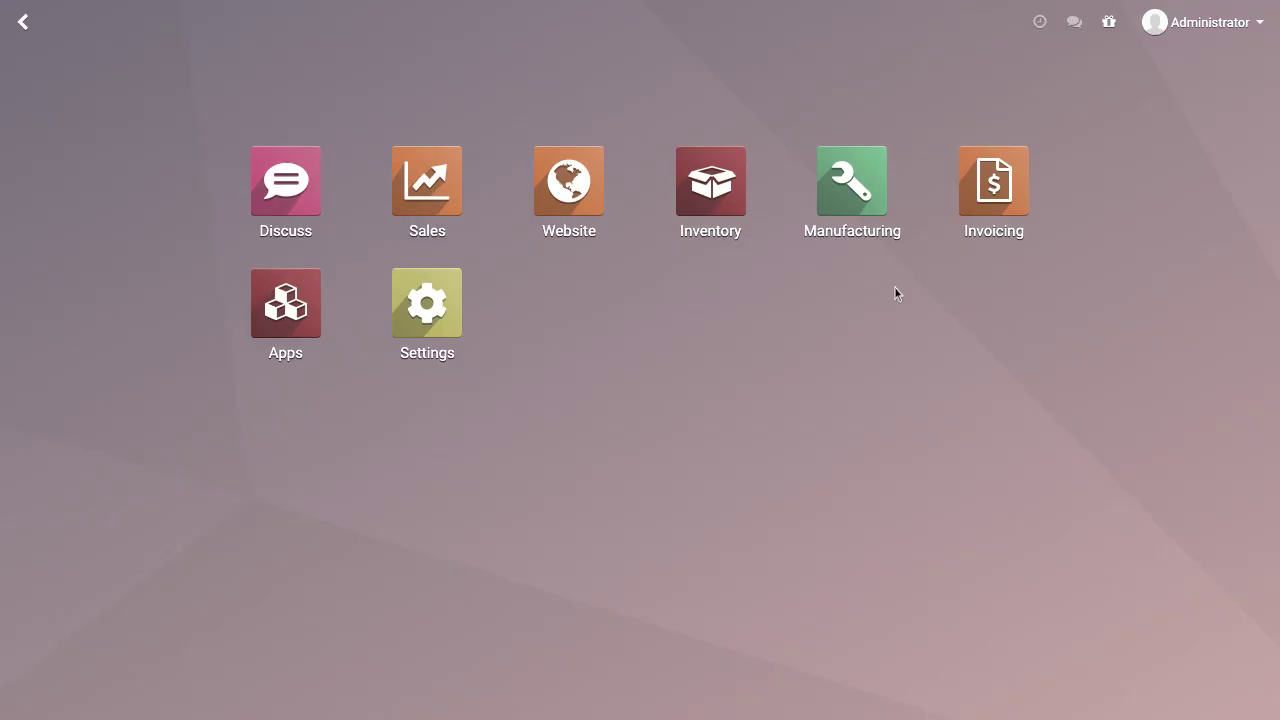
Step: List Manufacturing bills of materials, expand the Kit (5) group, and open the Tomatos Pack of 250gm kit
left_click(849, 207)
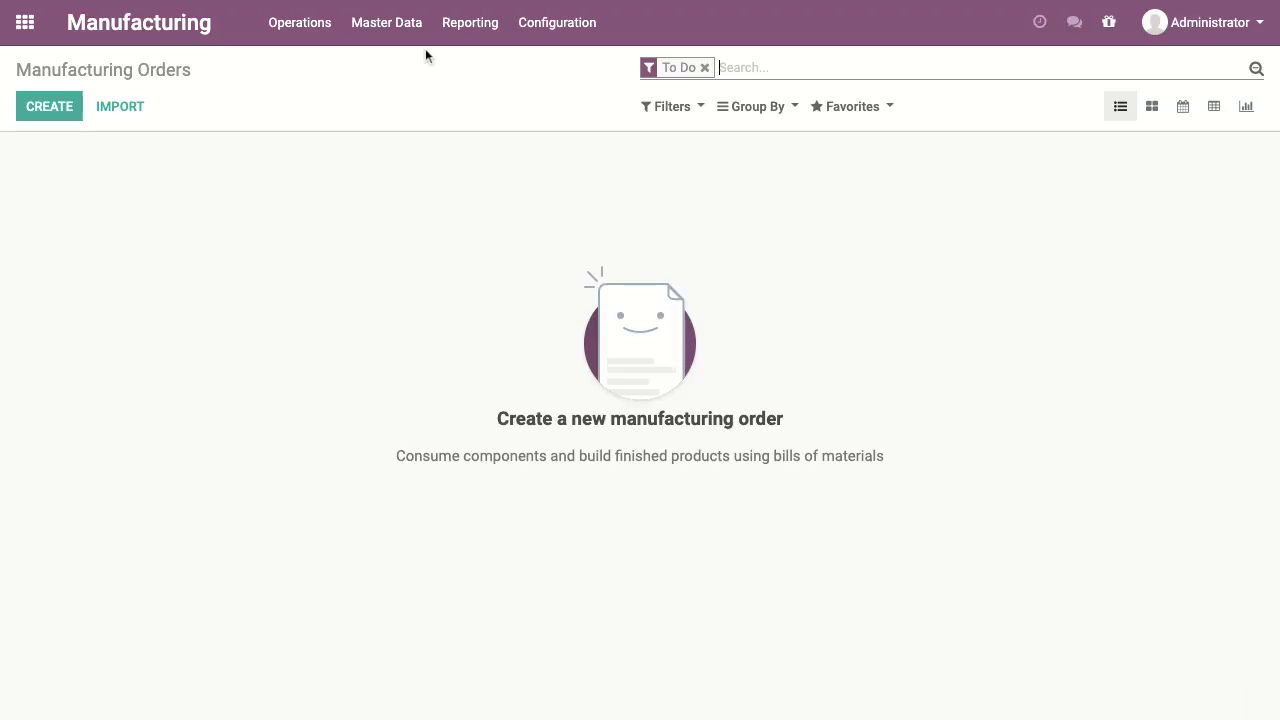
left_click(415, 24)
left_click(414, 118)
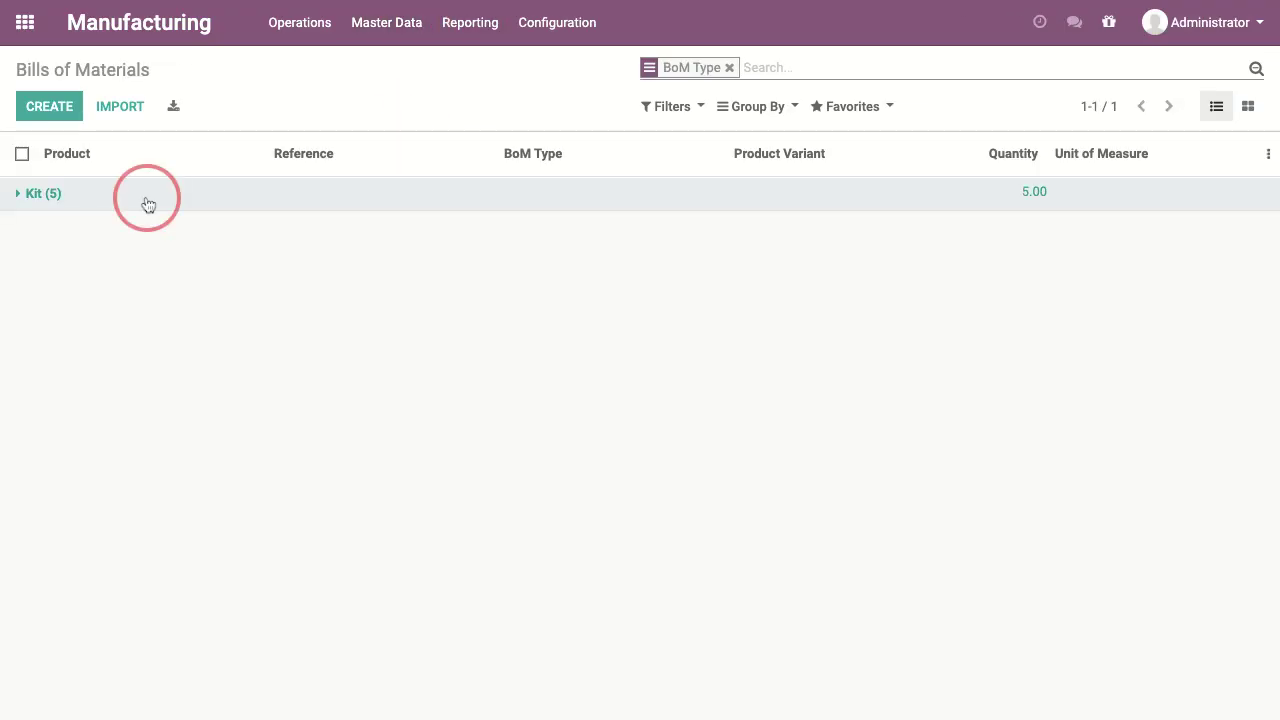
left_click(148, 204)
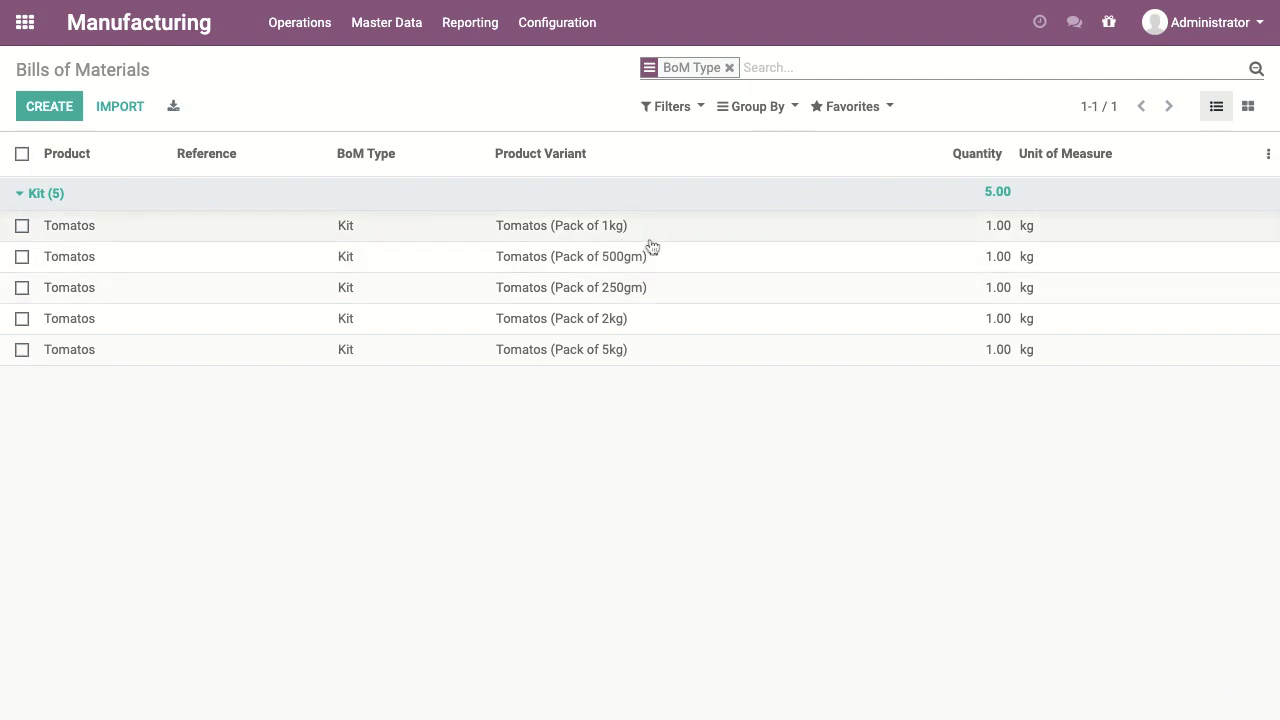
left_click(627, 289)
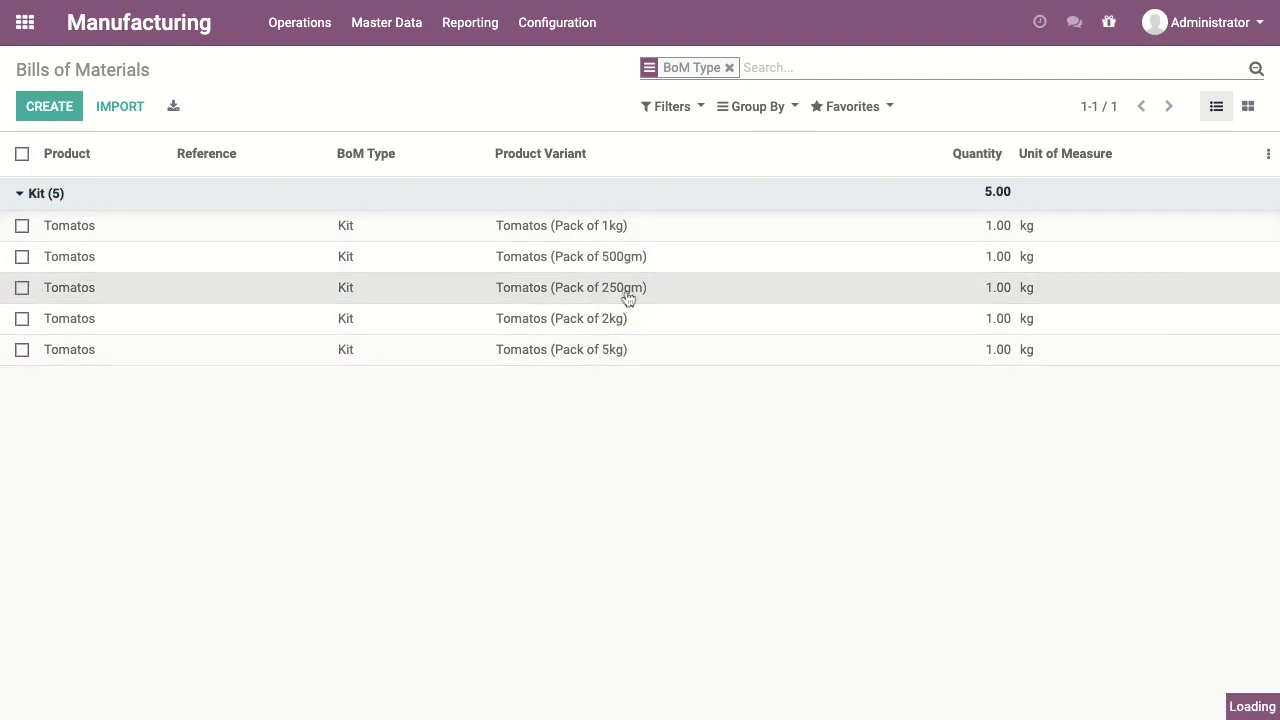
Step: Review the 250gm kit in edit mode (Tomatos, Pack of 250gm, 0.250 kg component), discarding changes
left_click(30, 104)
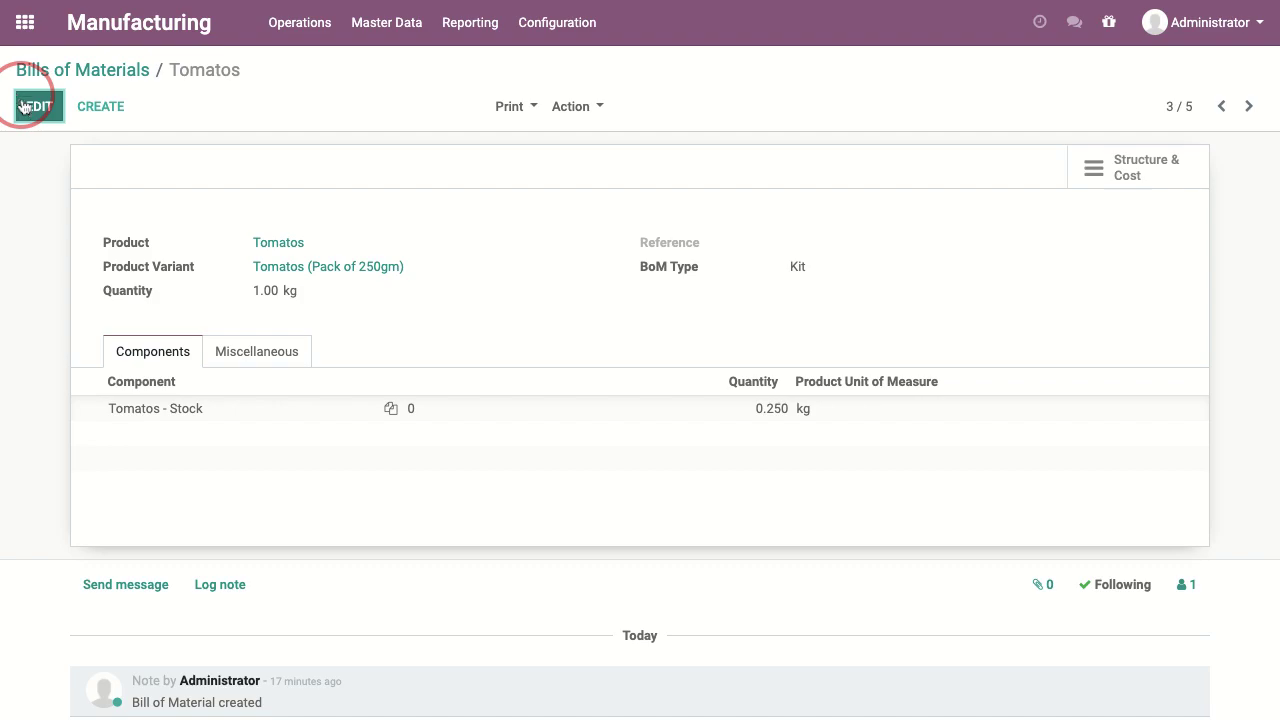
left_click(374, 246)
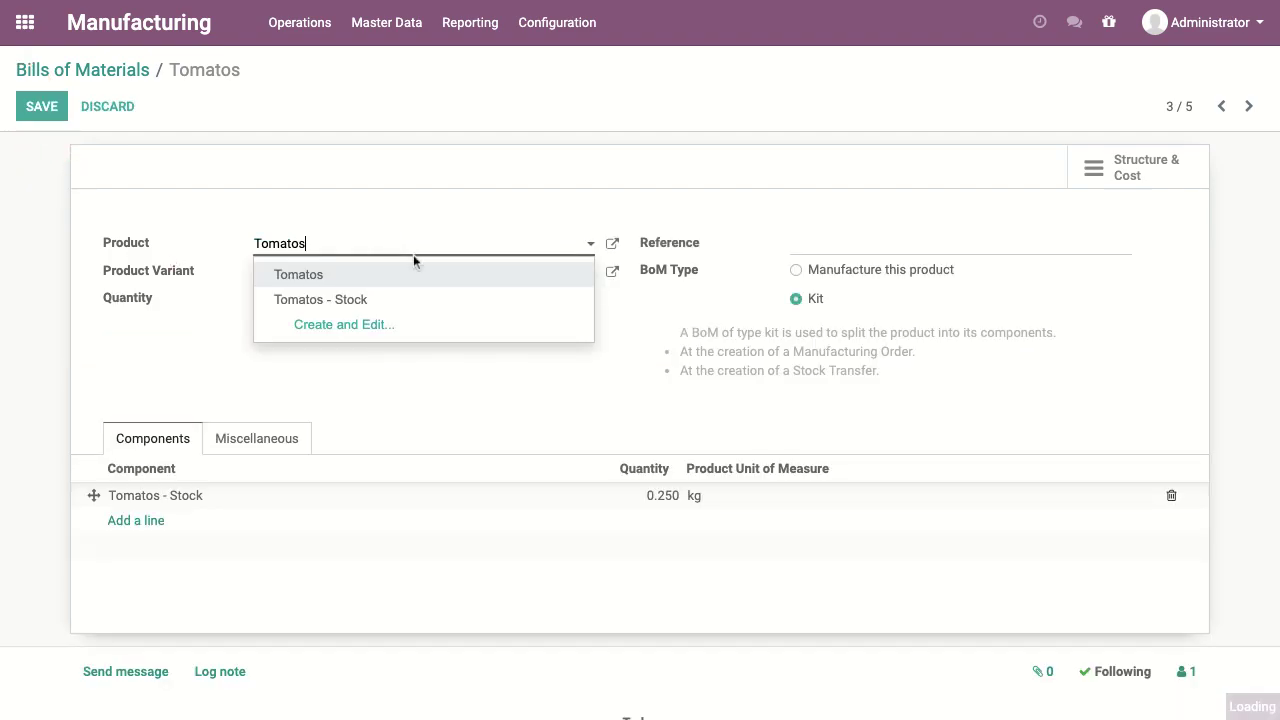
left_click(322, 280)
left_click(490, 276)
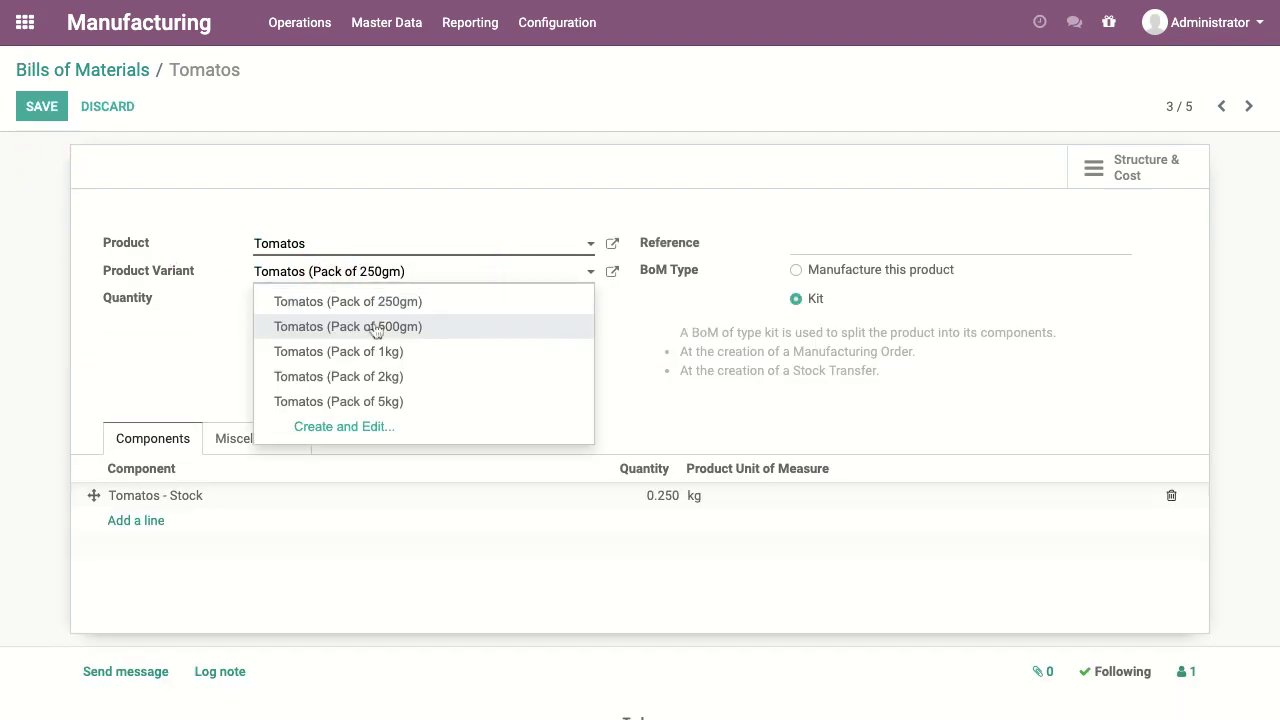
left_click(436, 311)
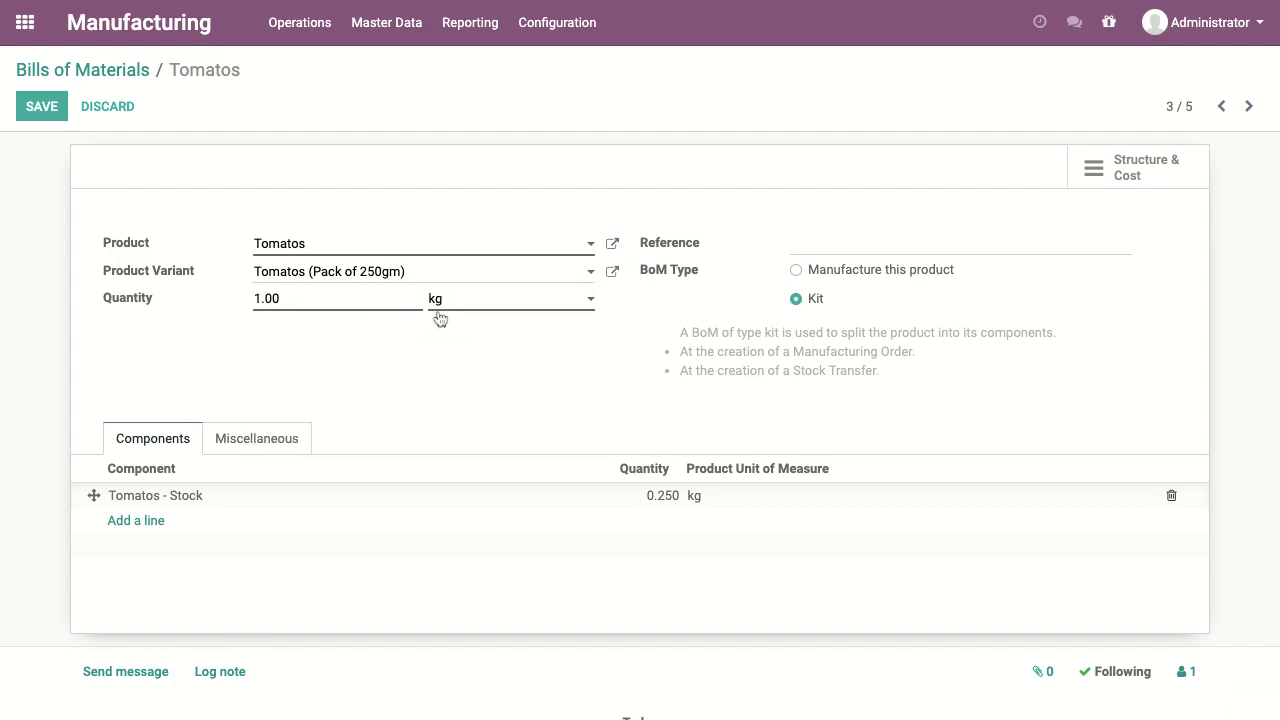
left_click(162, 498)
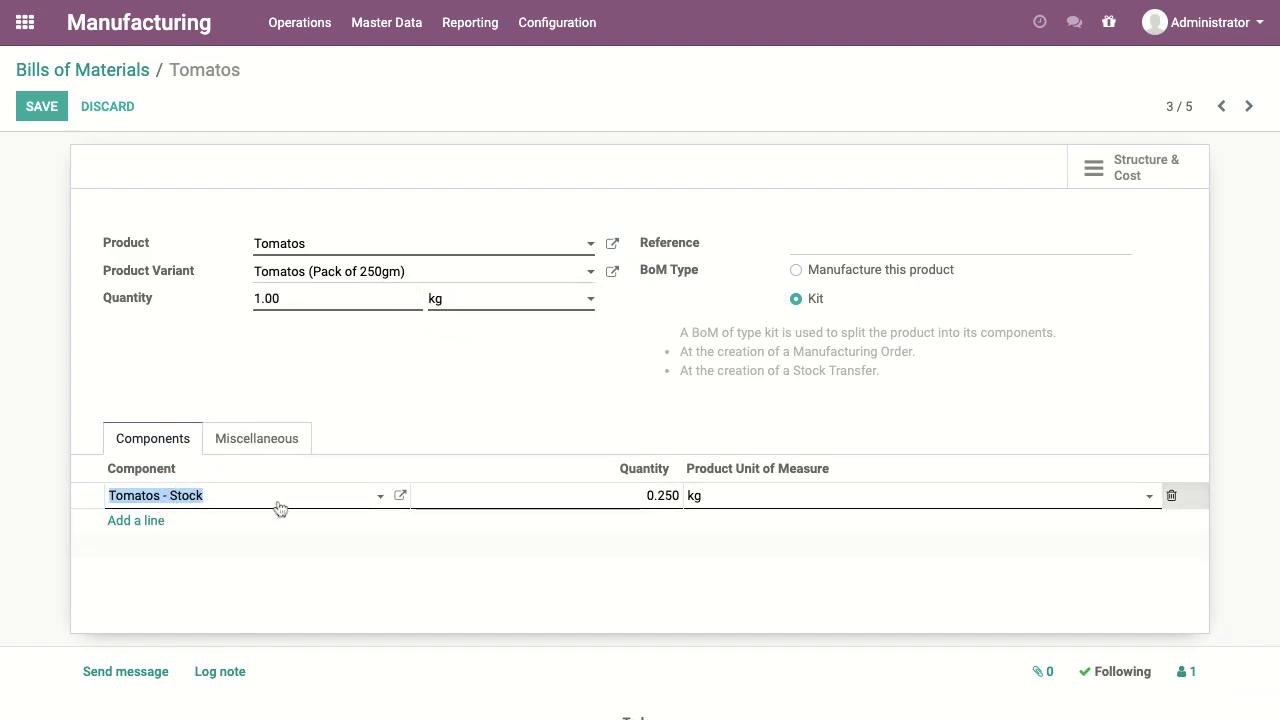
left_click(754, 563)
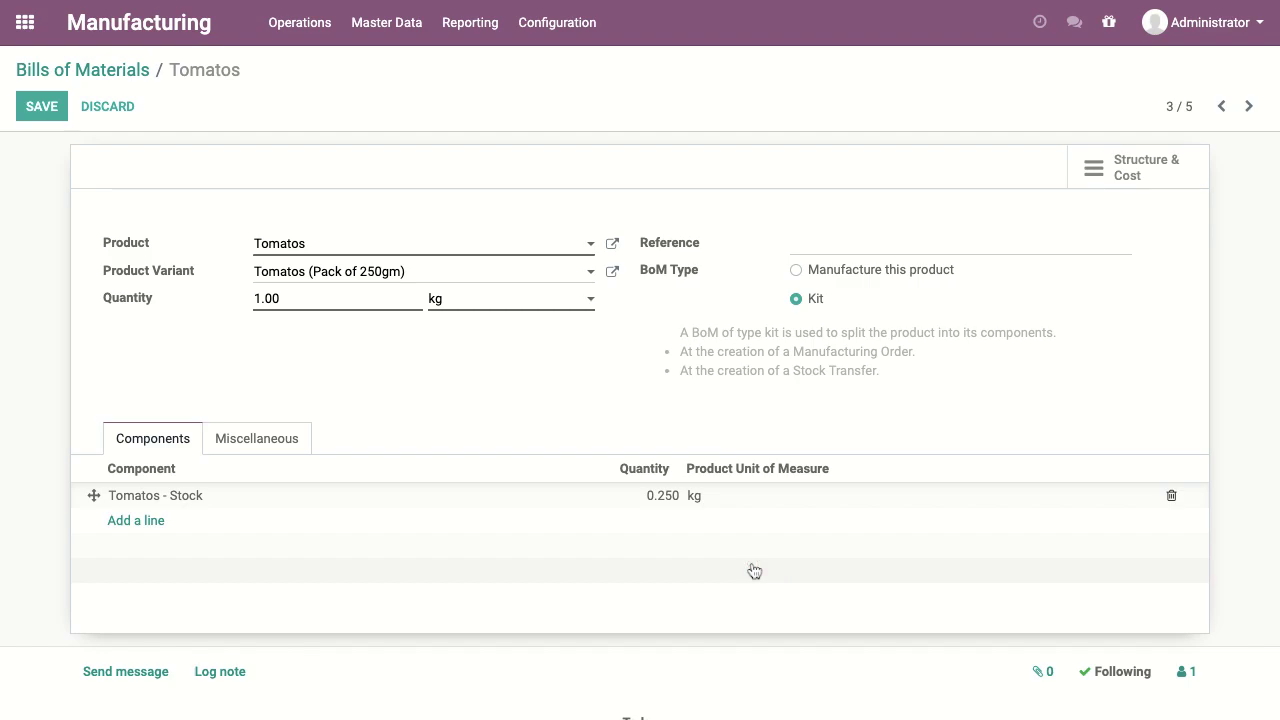
left_click(88, 70)
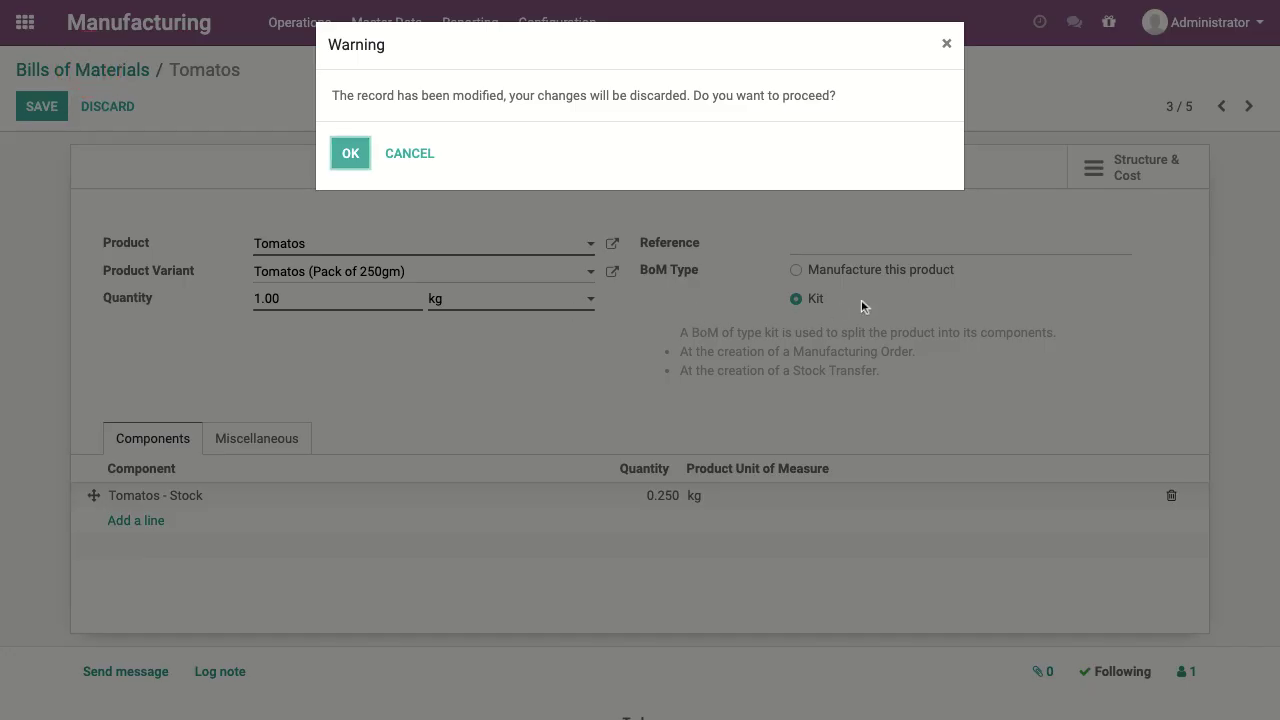
left_click(348, 153)
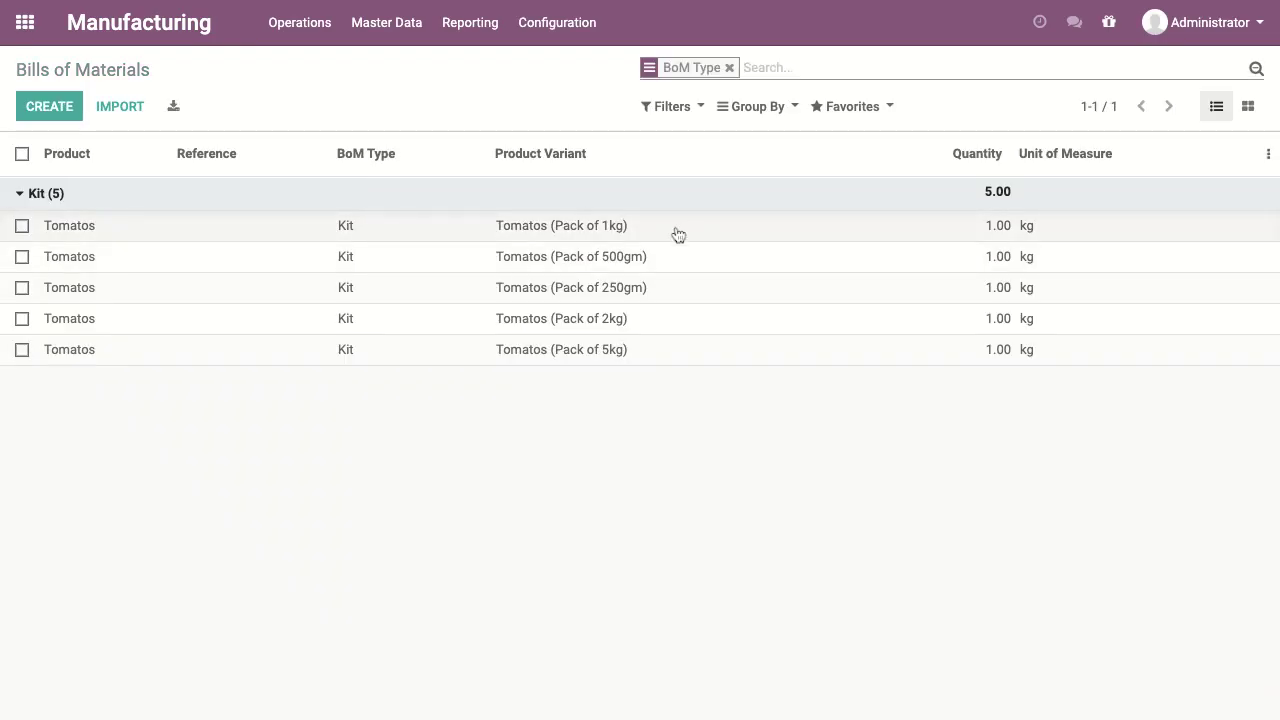
Step: Check the Tomatos Pack of 500gm kit's 0.500 kg component, then return to the home screen
left_click(624, 257)
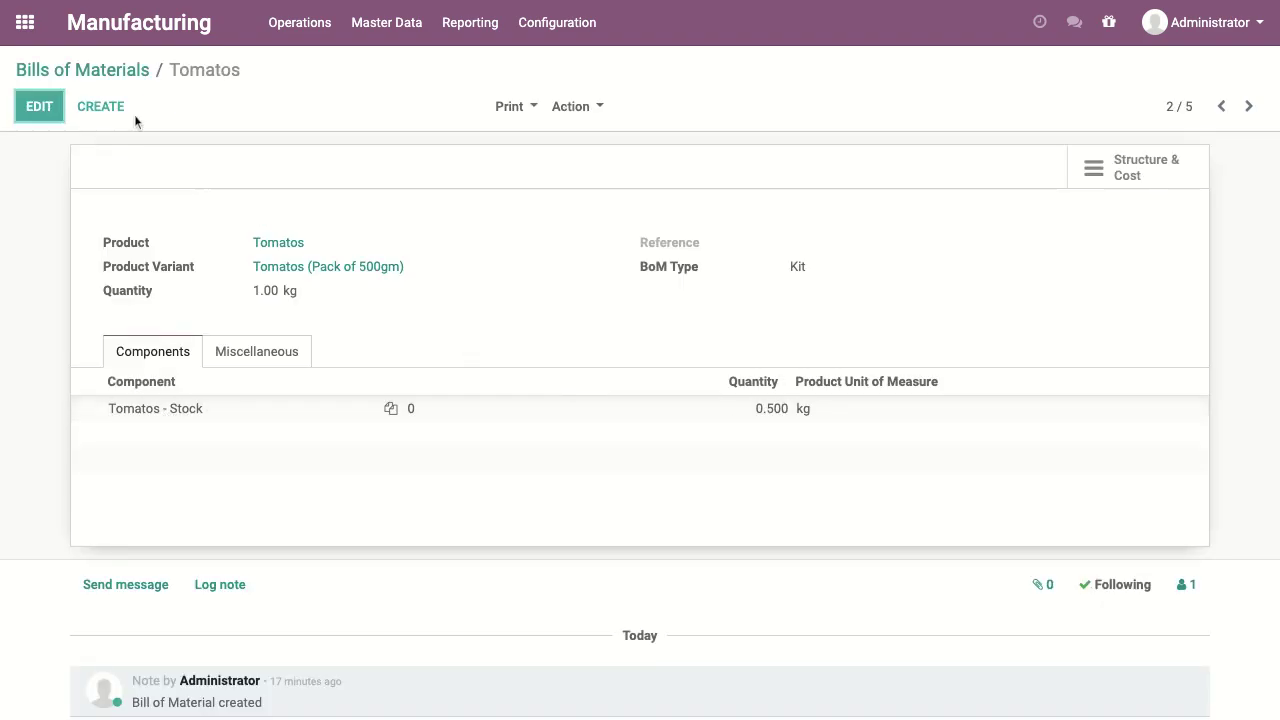
left_click(106, 72)
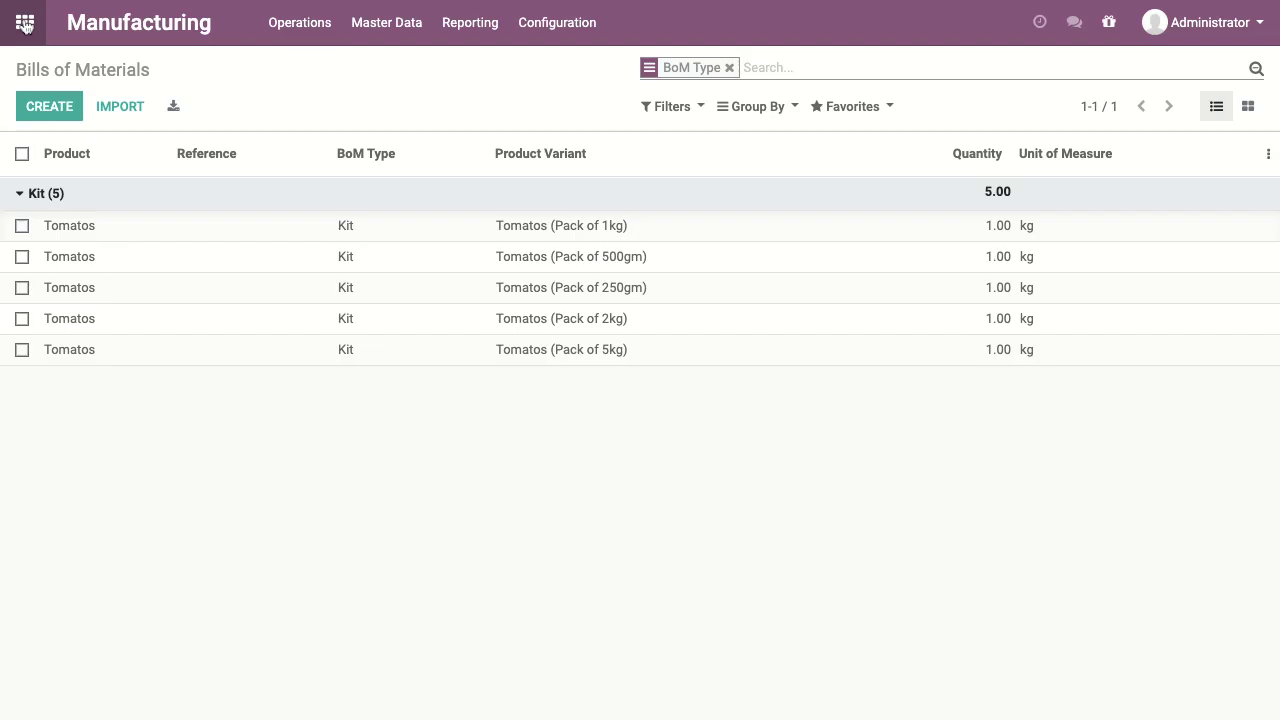
left_click(25, 22)
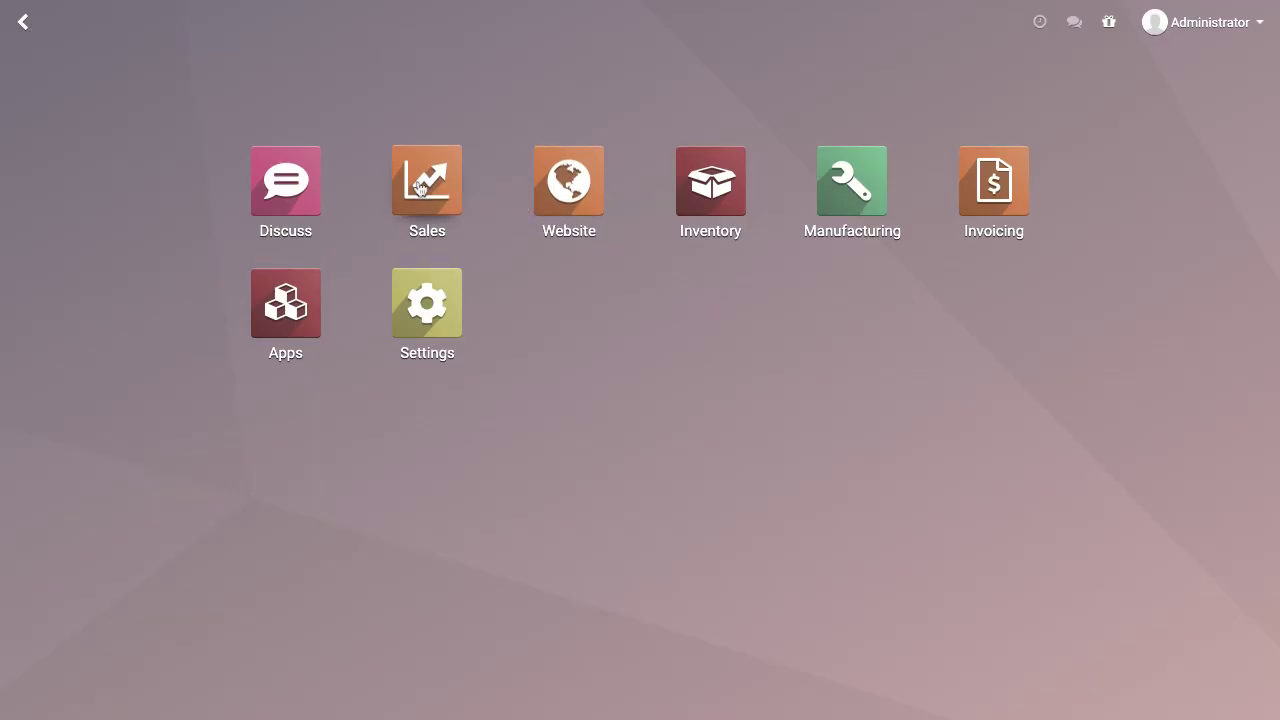